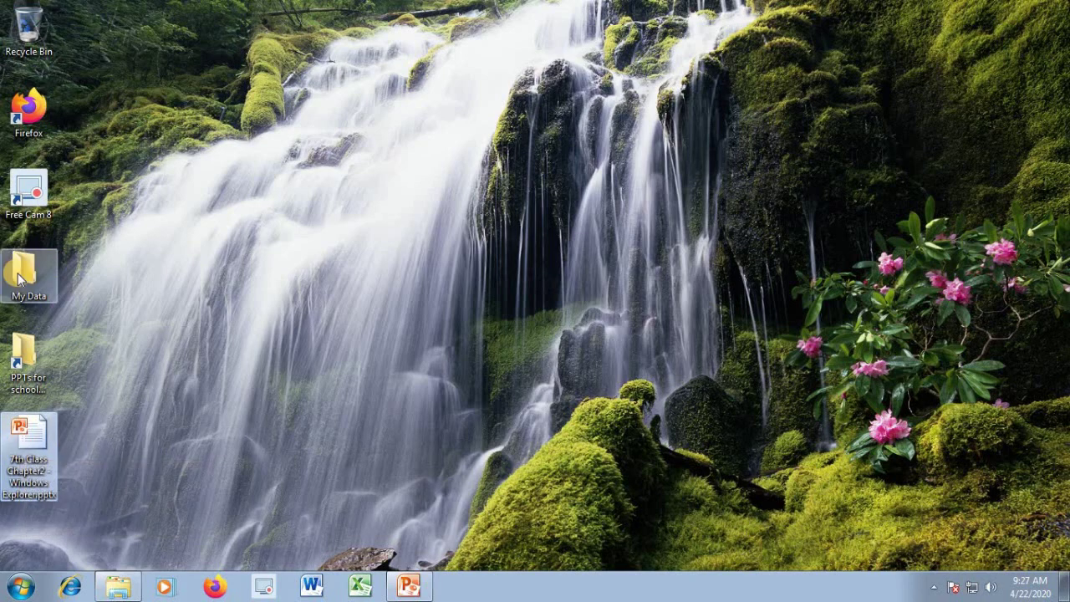
mouse_move(15, 283)
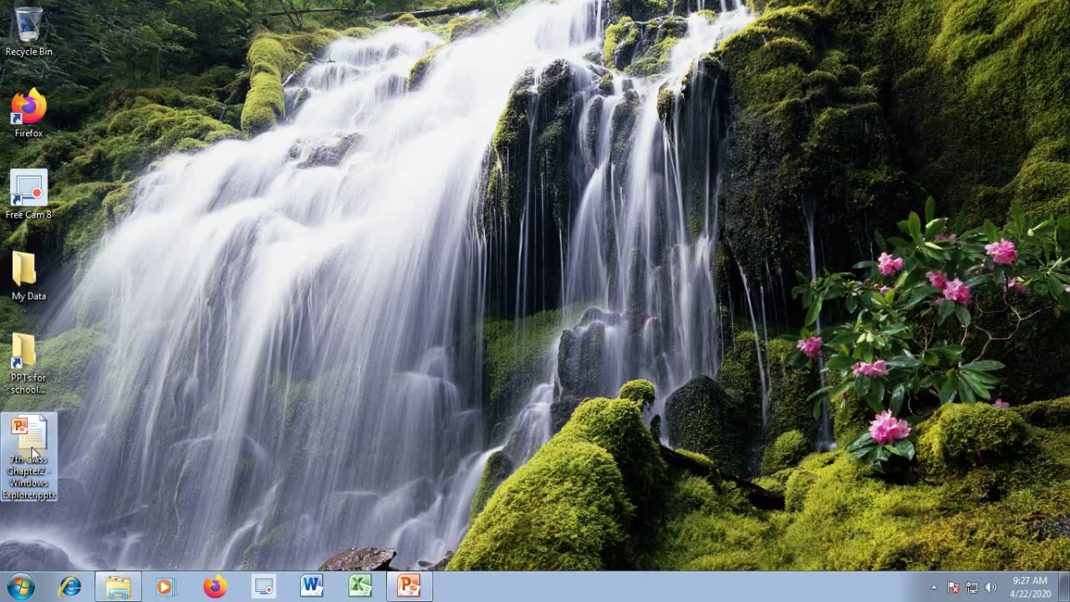
mouse_move(9, 439)
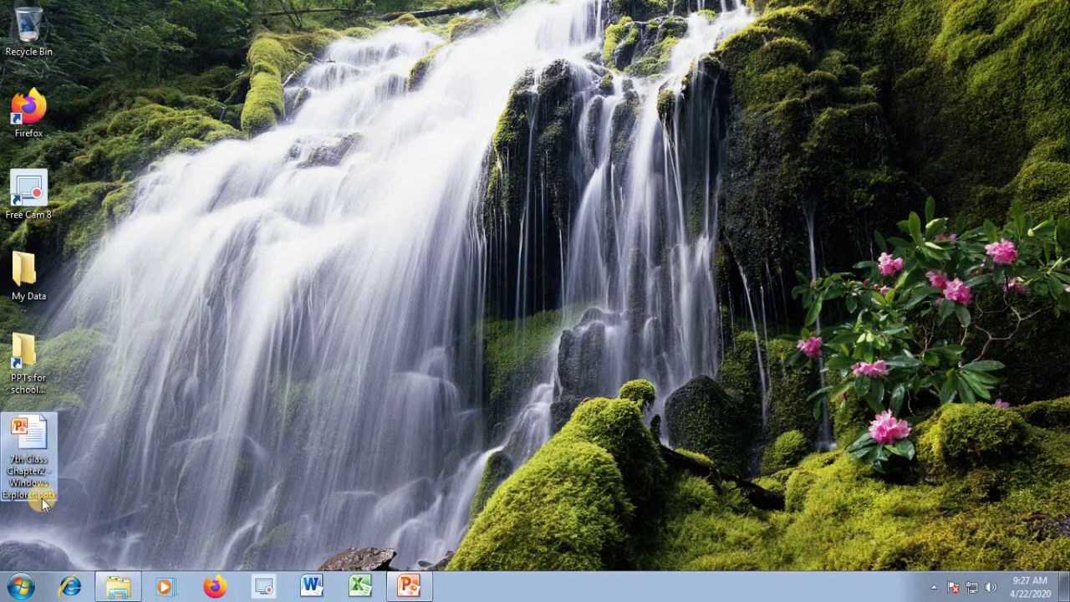
mouse_move(40, 501)
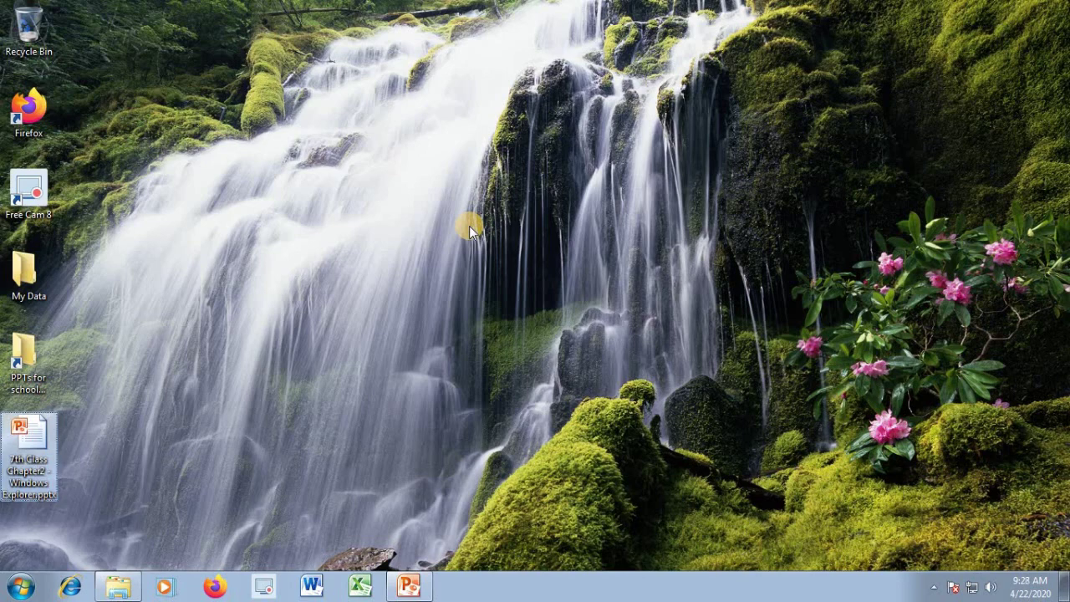
Launch Windows Explorer by running the command "explorer" from the Run dialog
key("super+r")
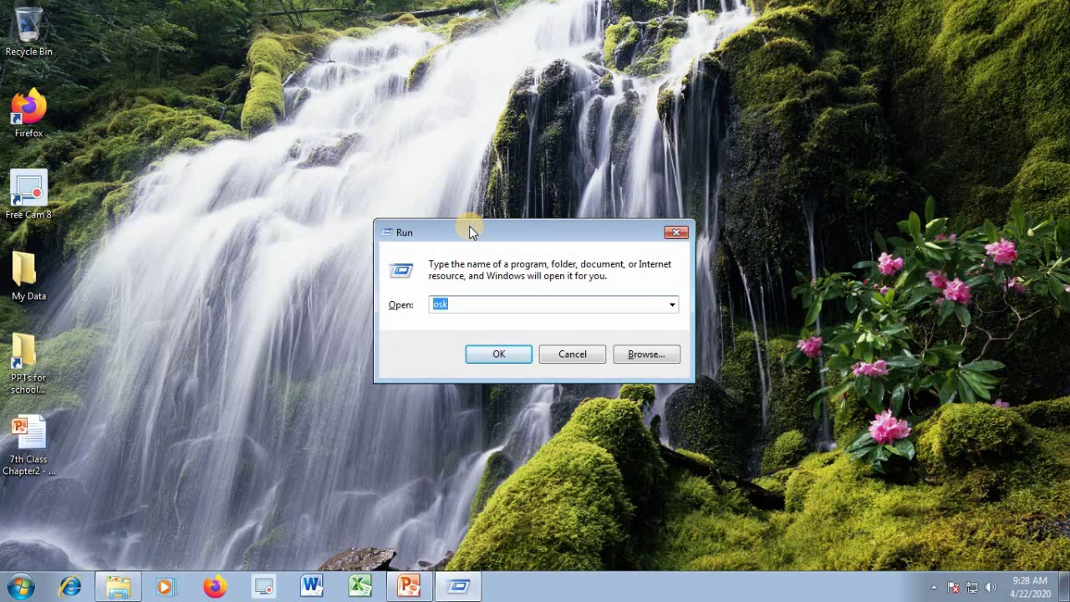
key("BackSpace")
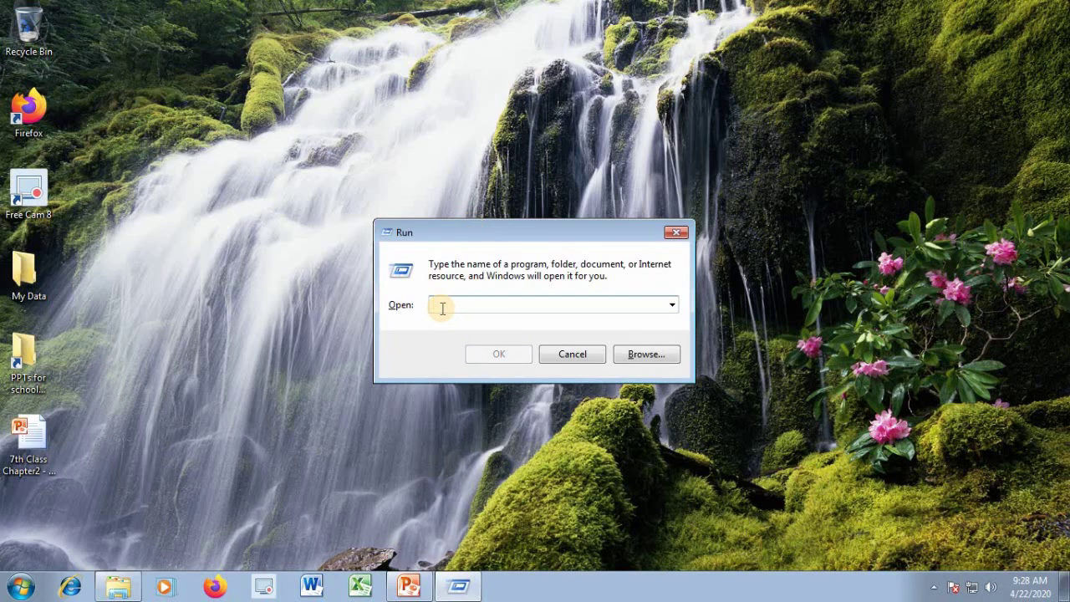
type("explo")
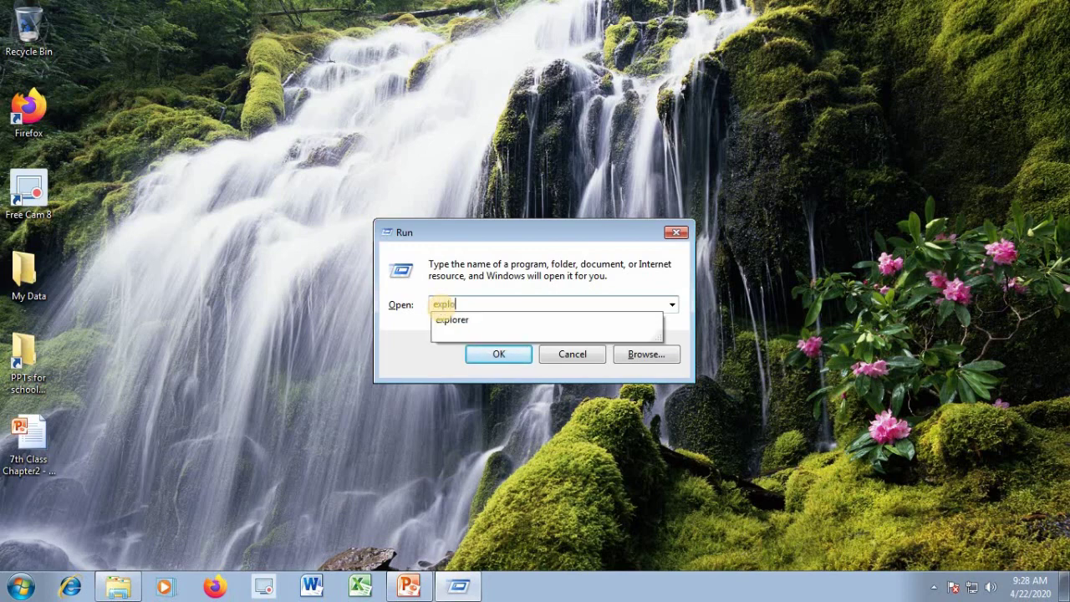
type("rer")
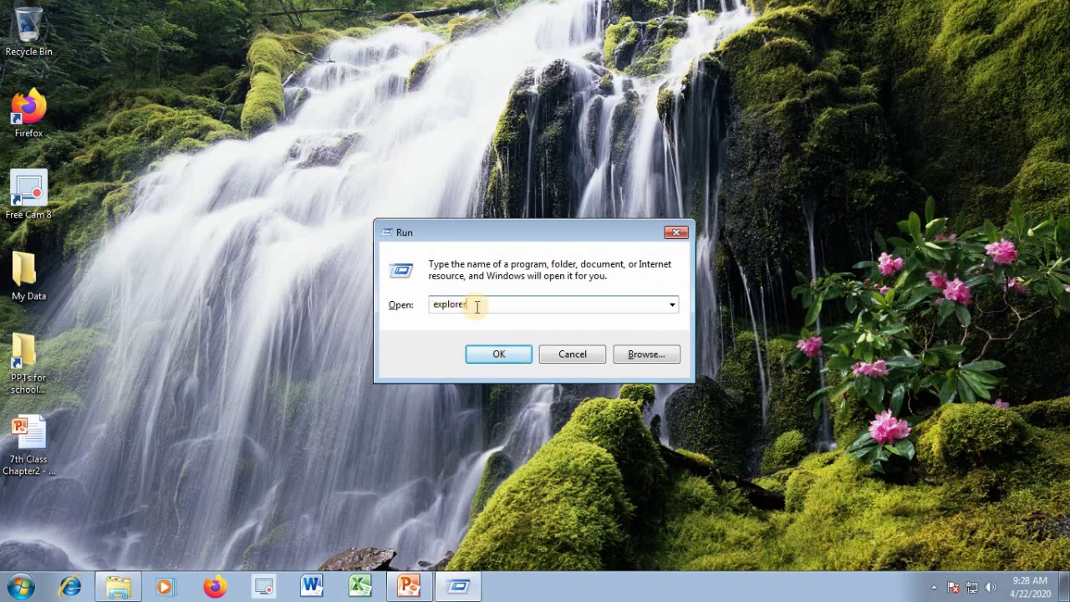
left_click(494, 359)
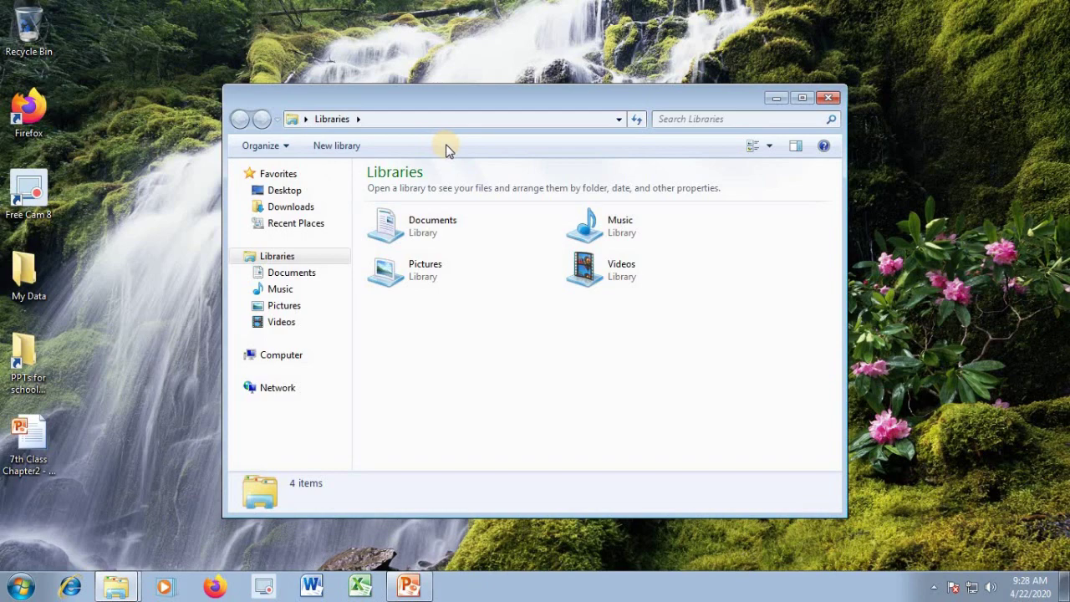
Reveal the Explorer window's hidden menu bar with the File commands displayed, and hide it again
key("alt")
key("Down")
key("Right")
key("Left")
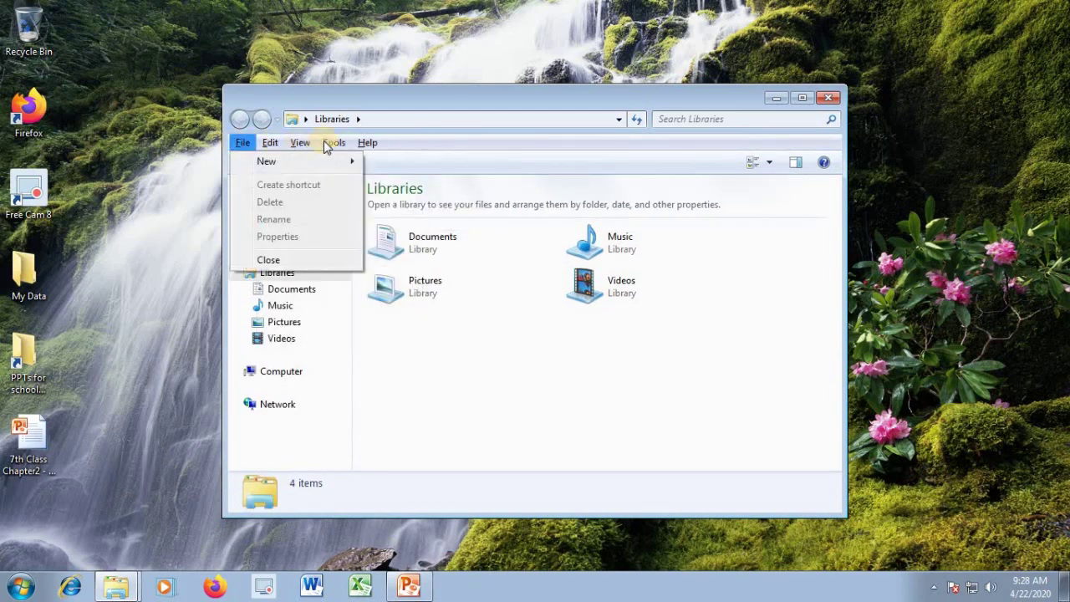
key("alt")
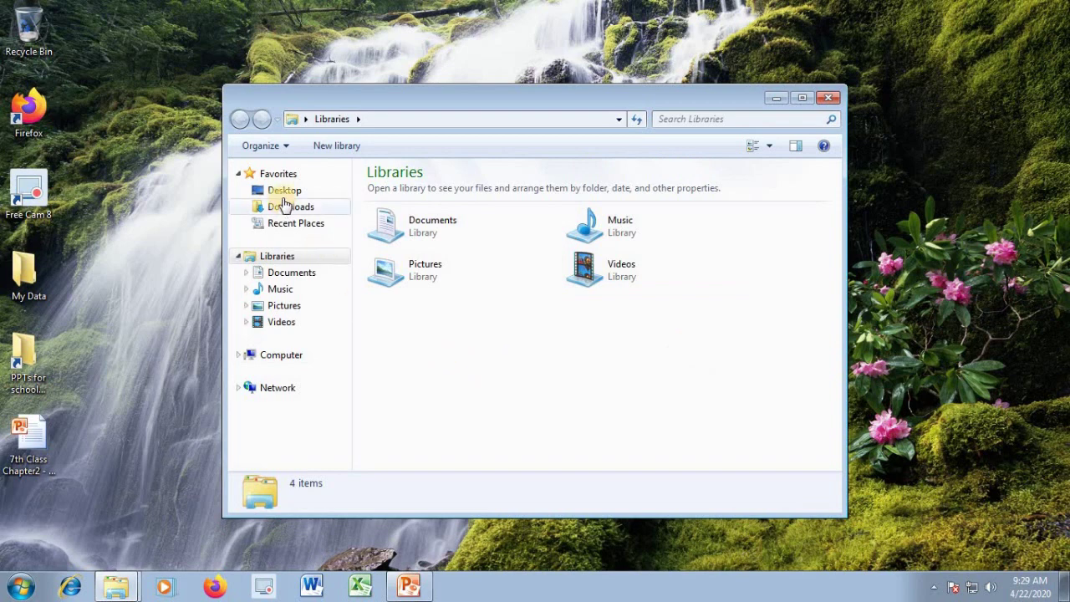
Look through the Documents, Music, Pictures and Videos libraries, including the contents of the Sample Music folder
left_click(282, 276)
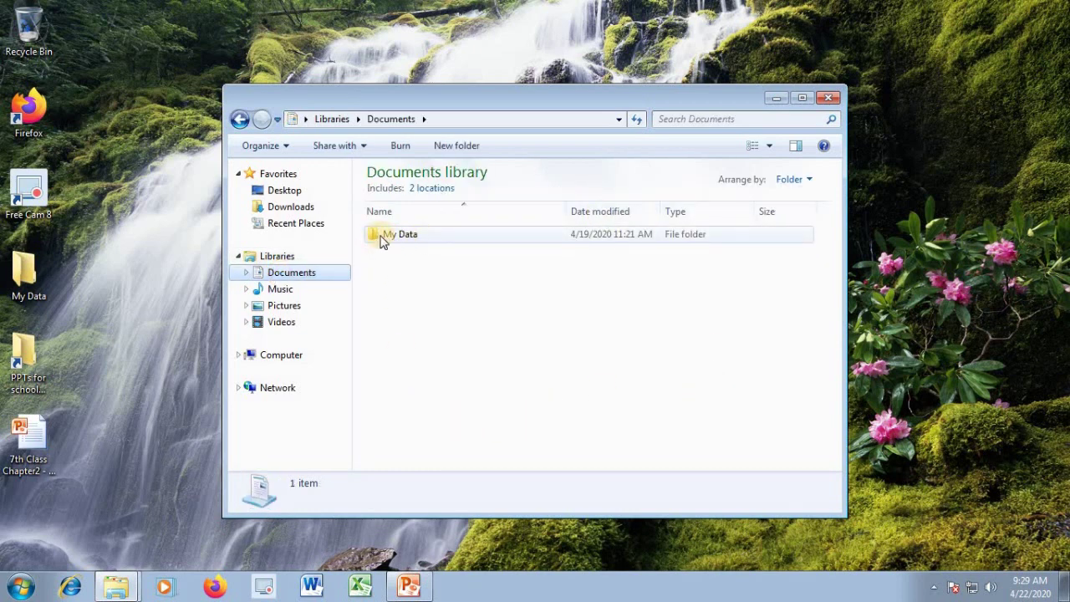
mouse_move(383, 240)
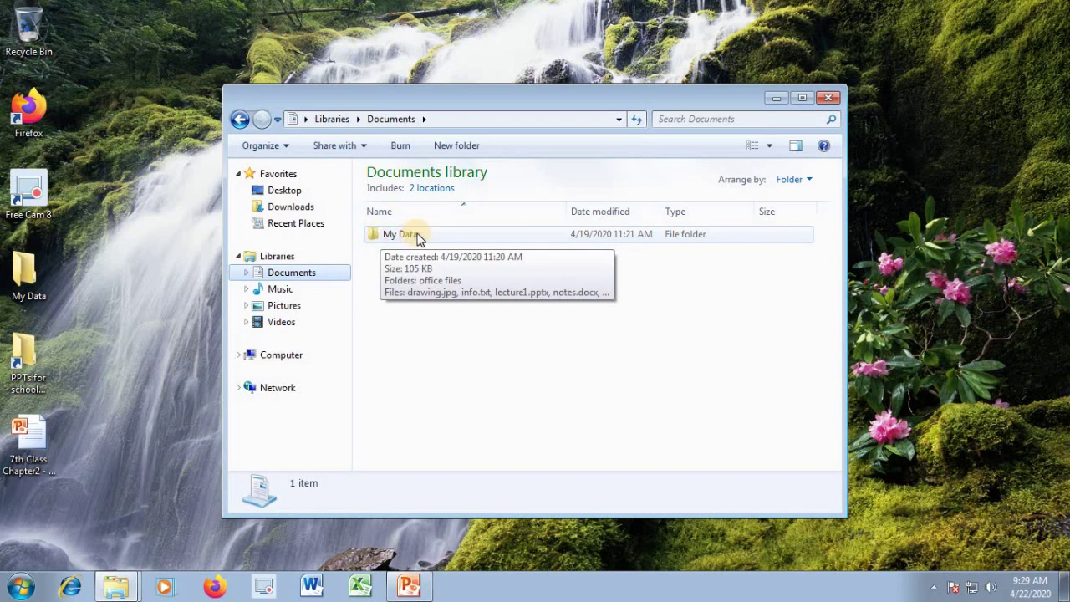
left_click(281, 289)
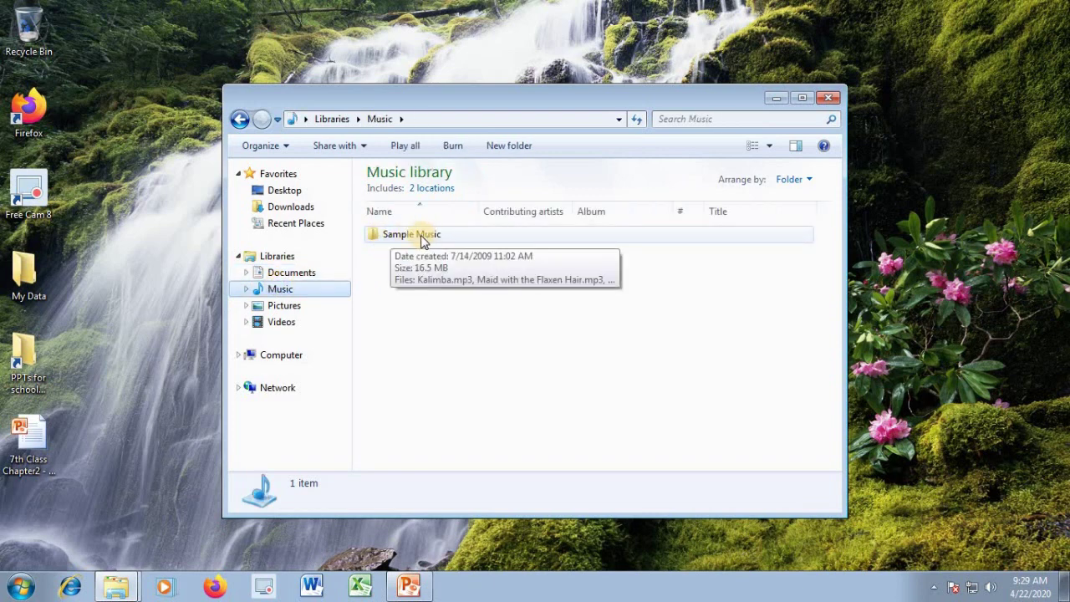
double_click(372, 235)
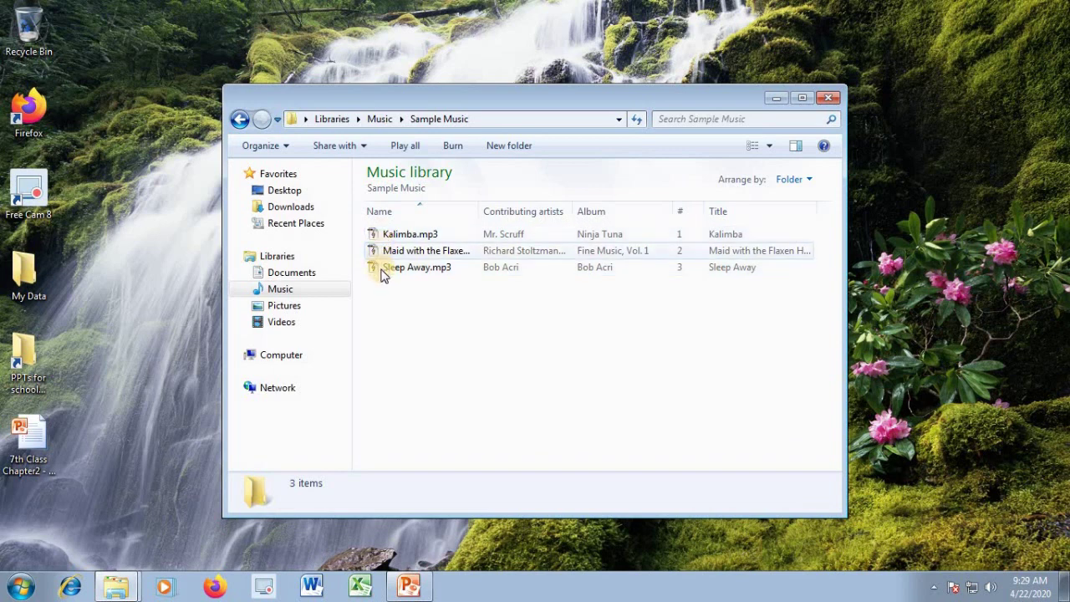
left_click(285, 306)
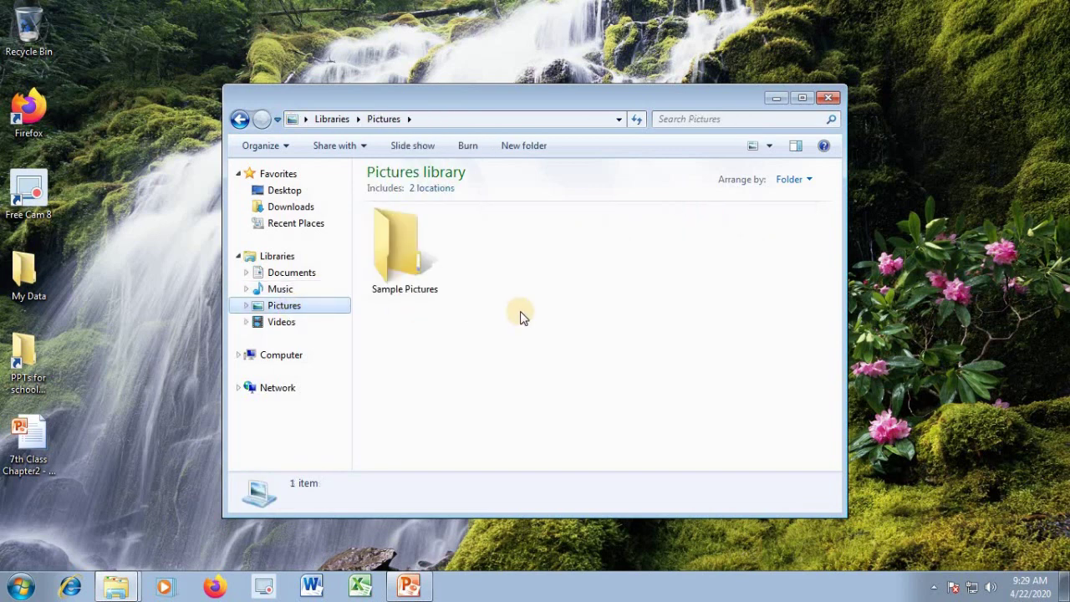
left_click(283, 328)
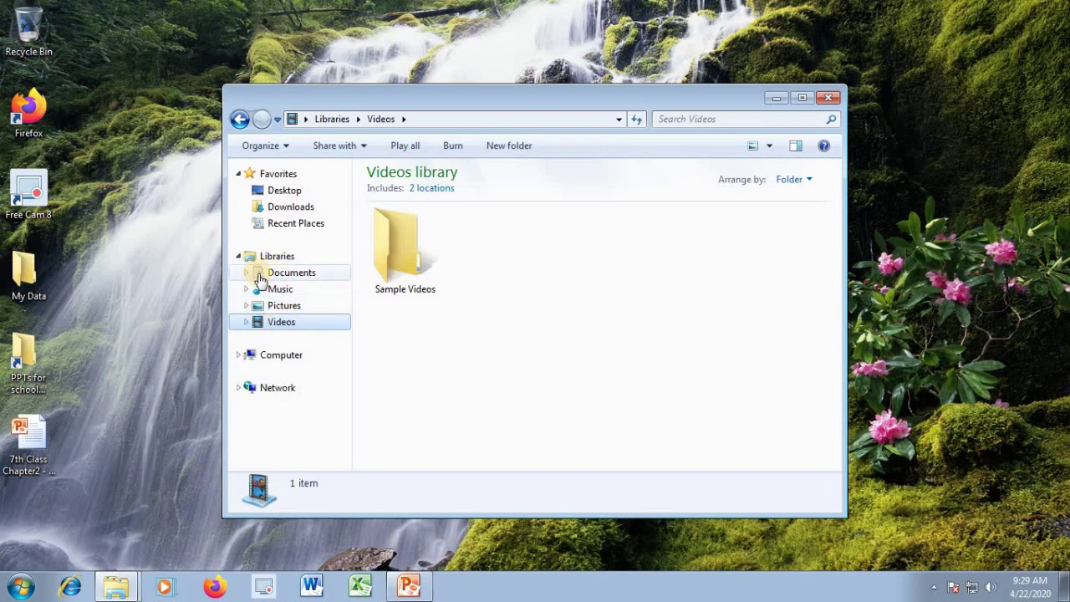
Open the Win (C:) drive from Computer and maximize the Explorer window
left_click(239, 358)
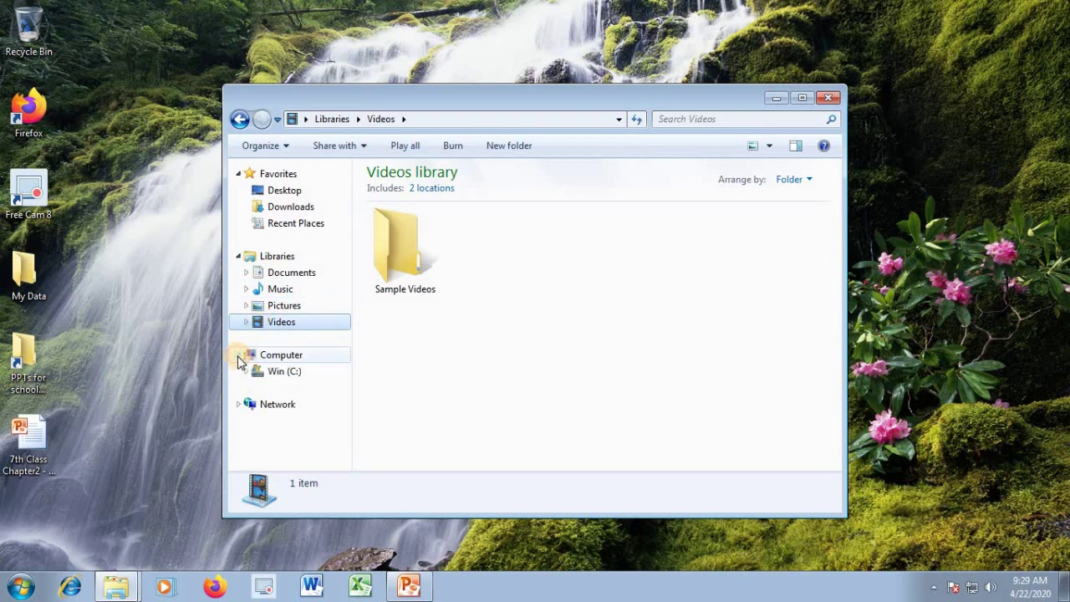
left_click(281, 359)
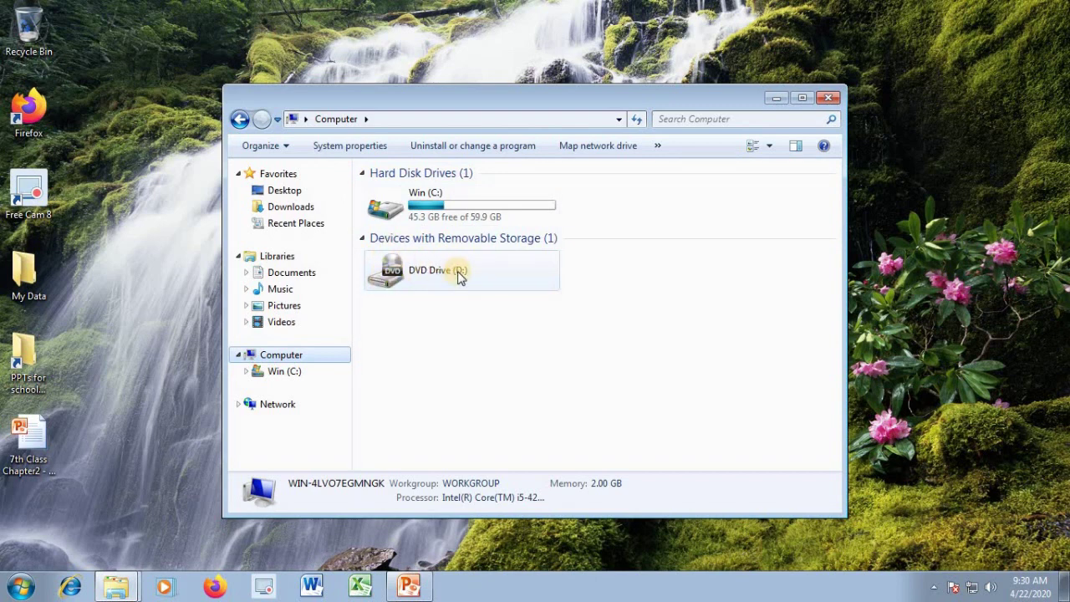
left_click(425, 206)
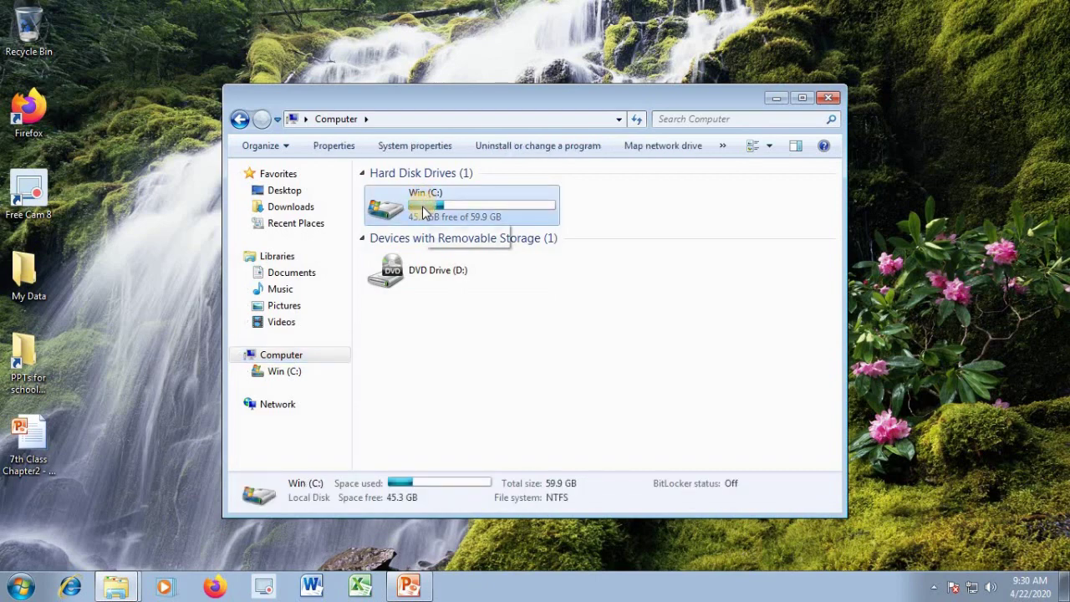
double_click(425, 208)
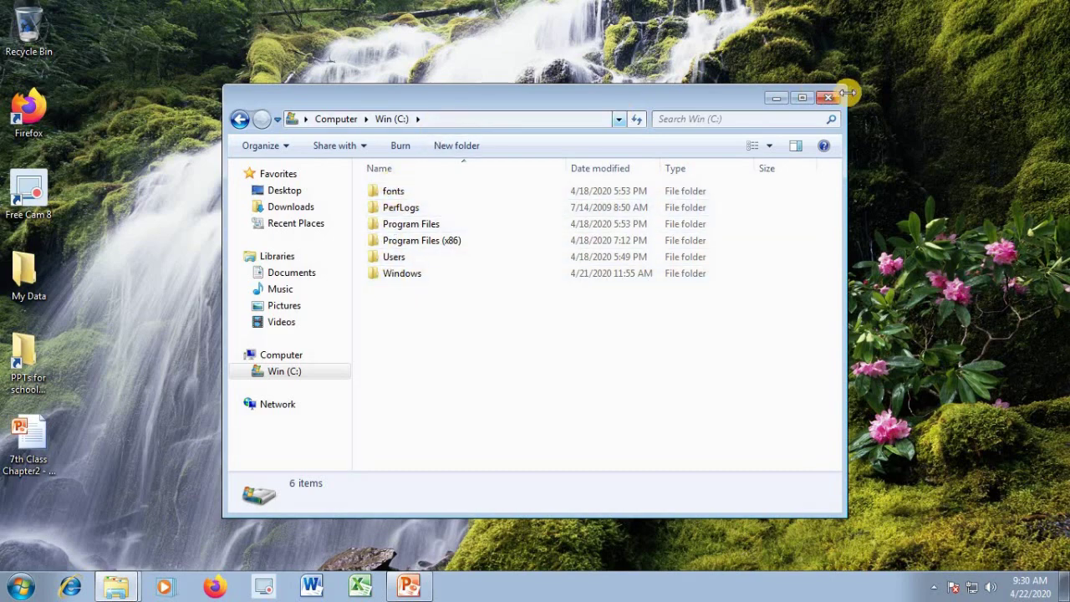
left_click(801, 100)
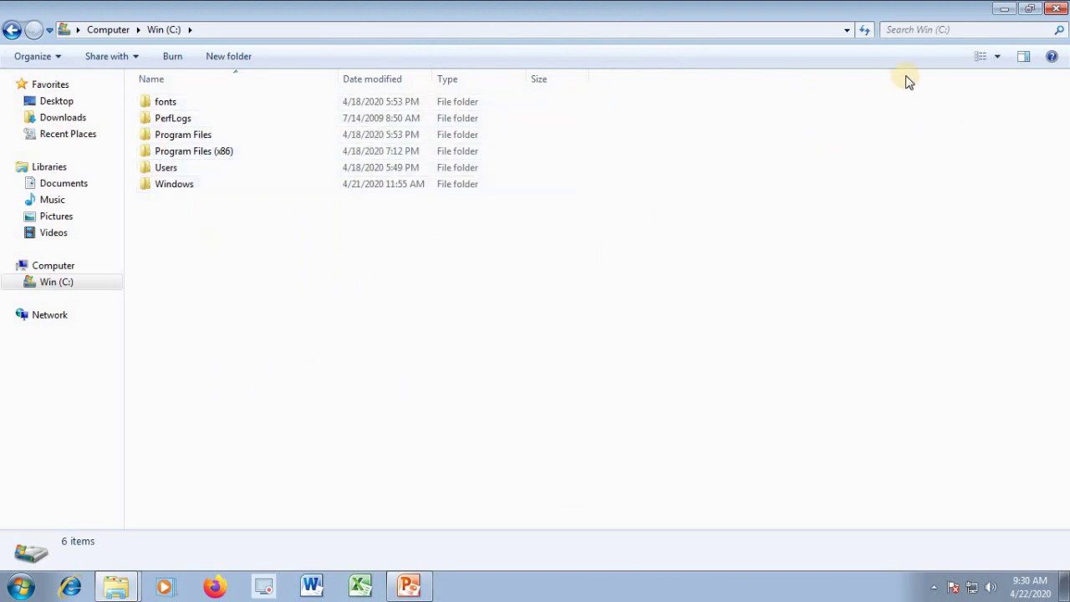
Display the folders on the C: drive in Content view, followed by Tiles view
left_click(996, 57)
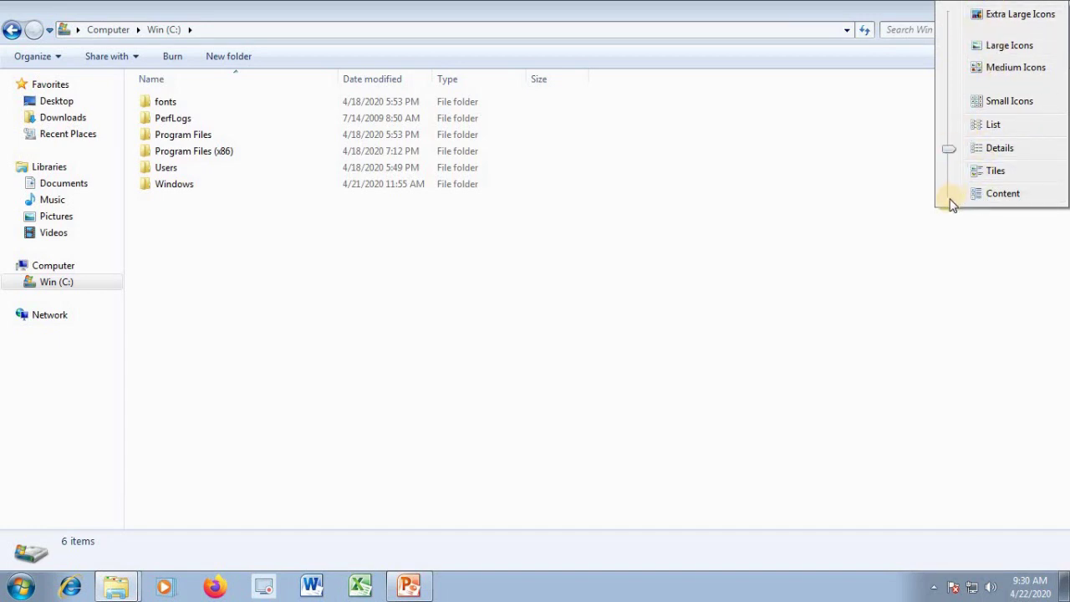
left_click(1006, 198)
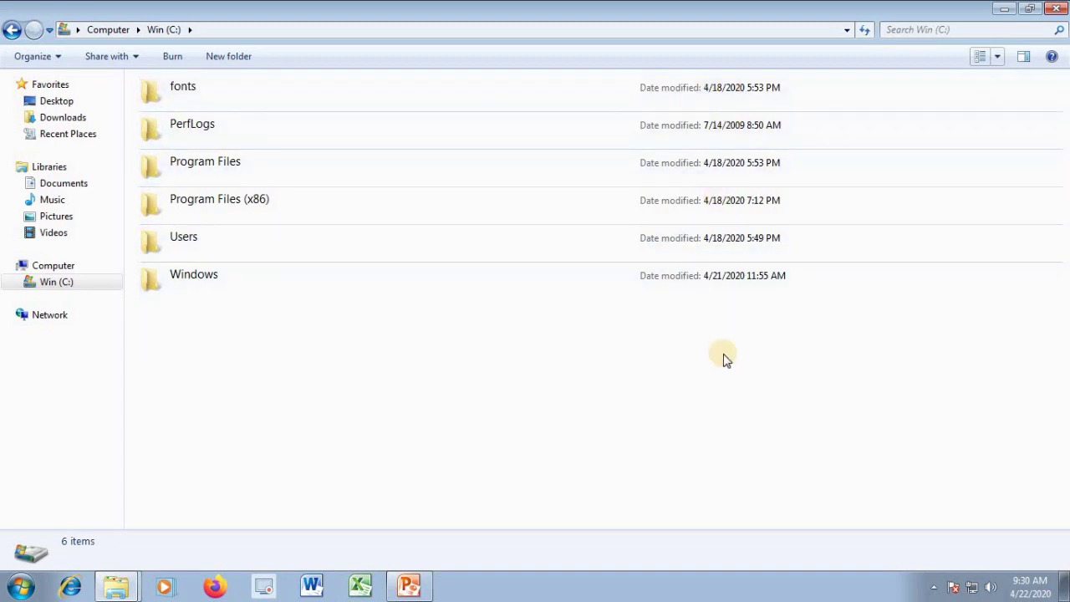
left_click(999, 57)
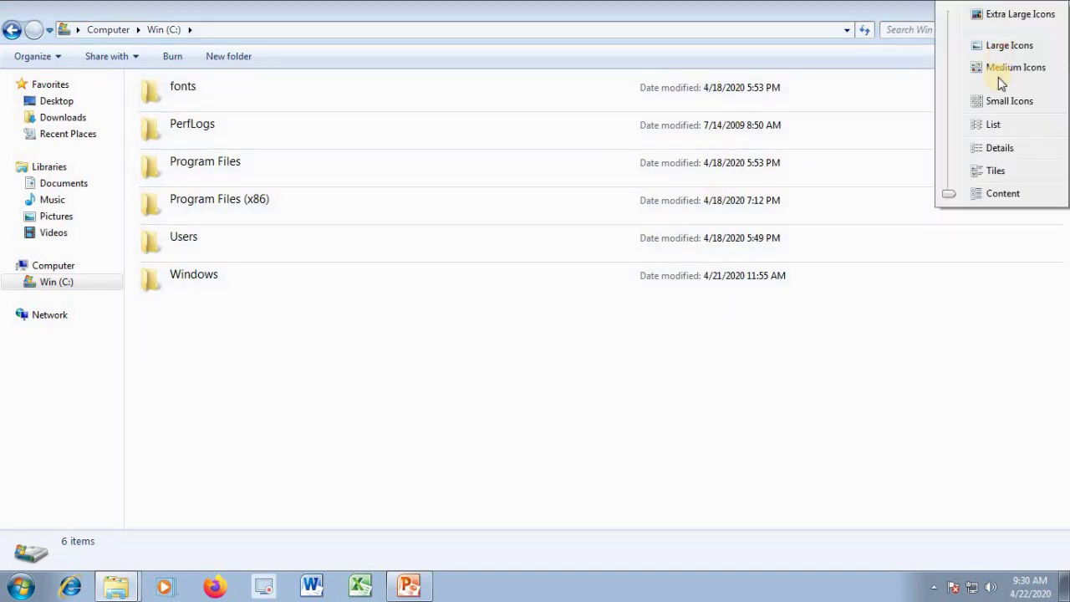
left_click(975, 170)
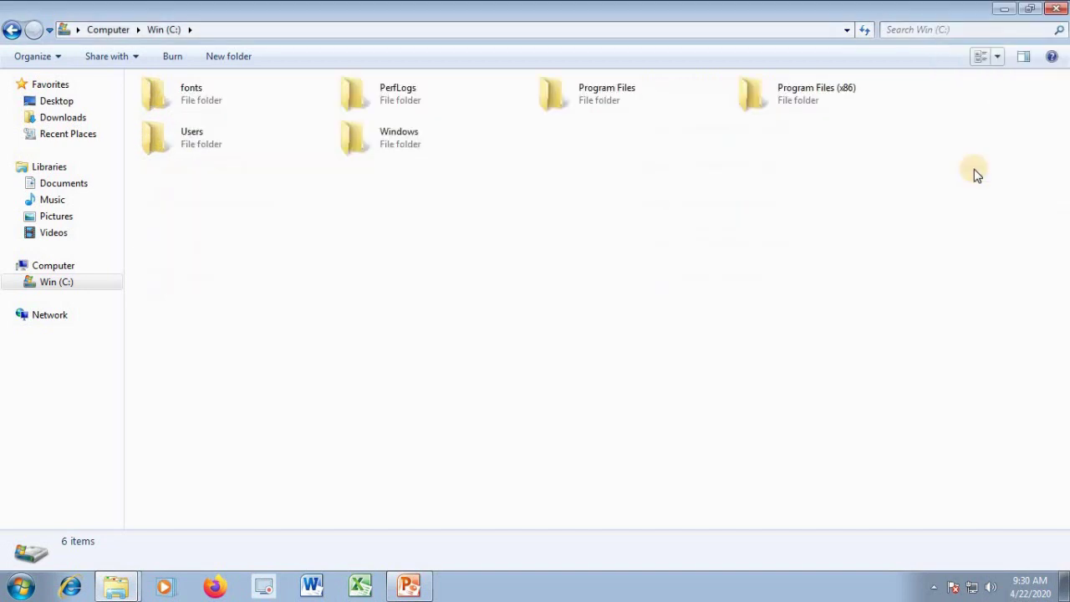
Switch the C: drive's folder layout to Details view, followed by List view
left_click(998, 57)
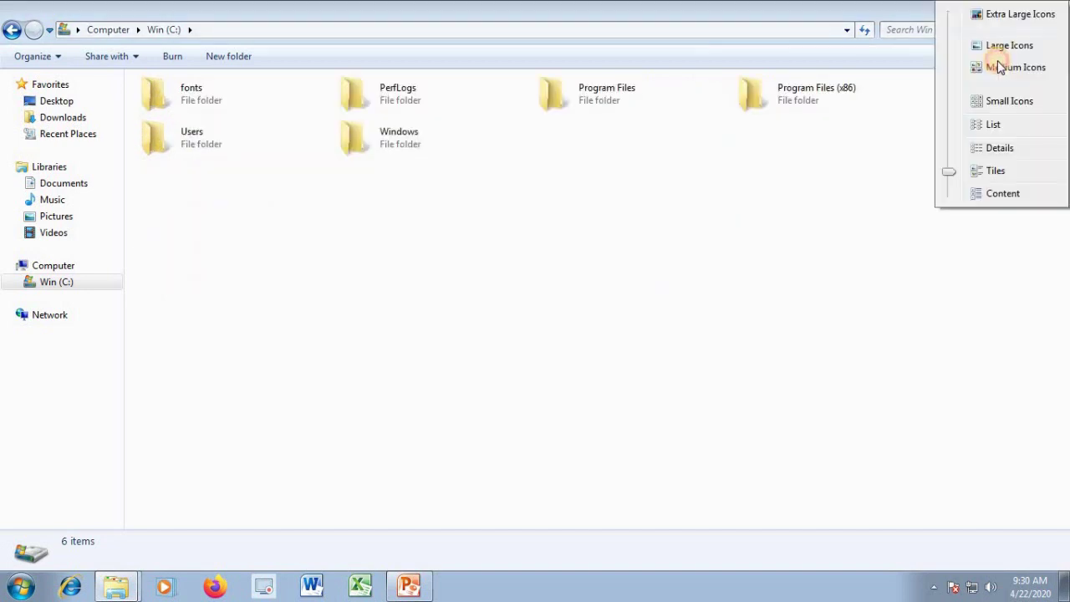
left_click(990, 151)
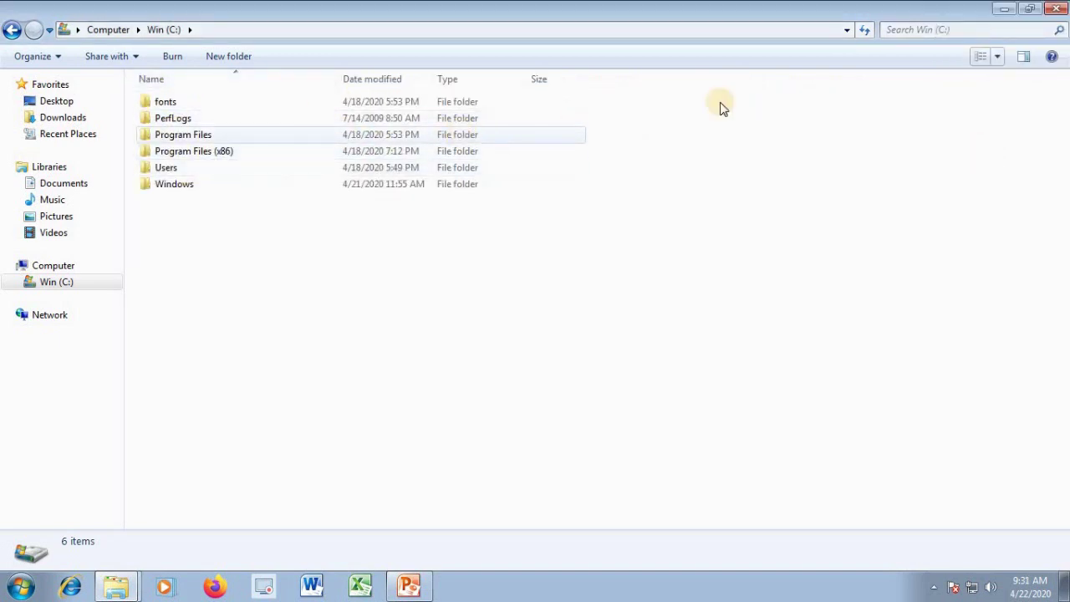
left_click(1000, 61)
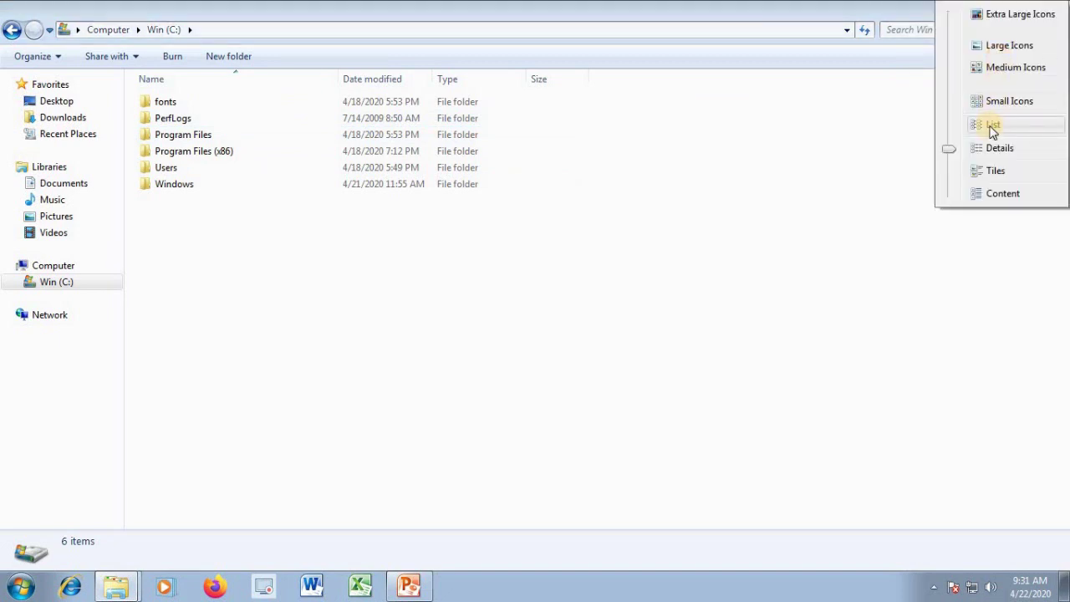
left_click(993, 126)
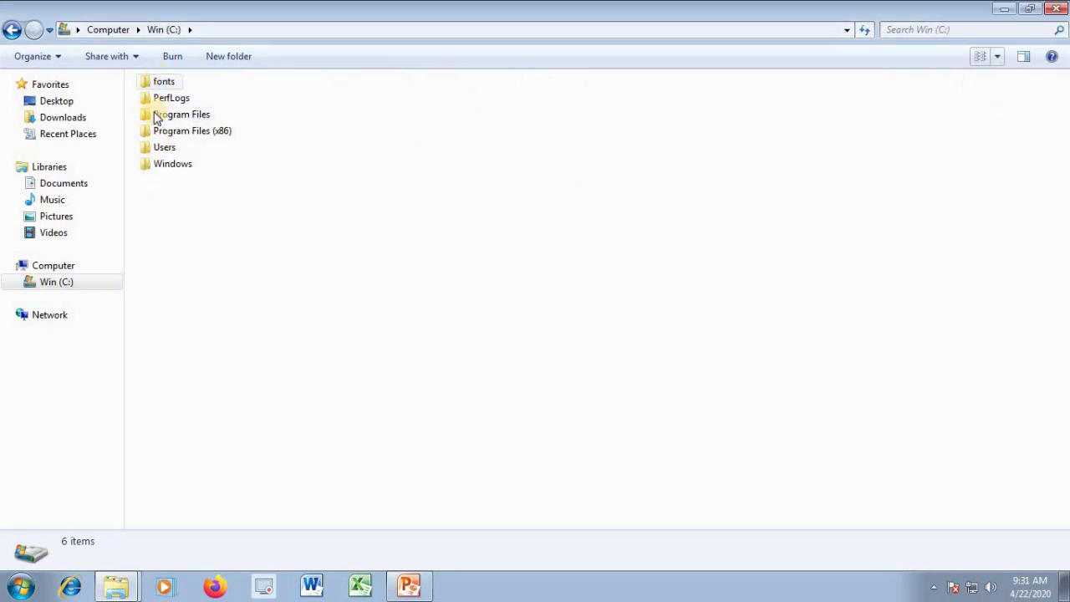
Step the C: drive's folder view up through Small Icons and Medium Icons to Large Icons
left_click(1003, 63)
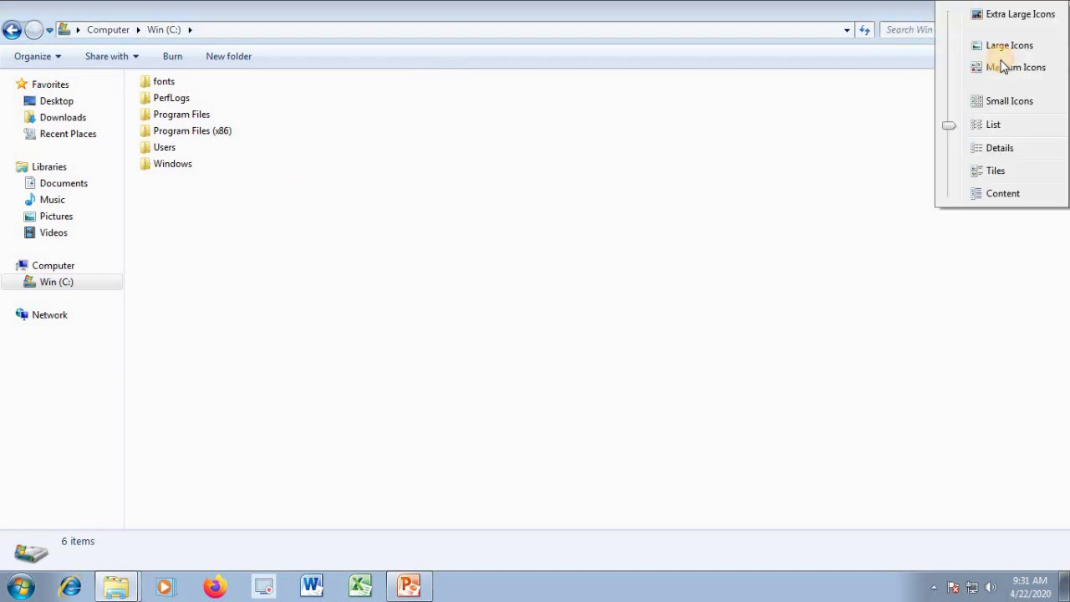
left_click(991, 104)
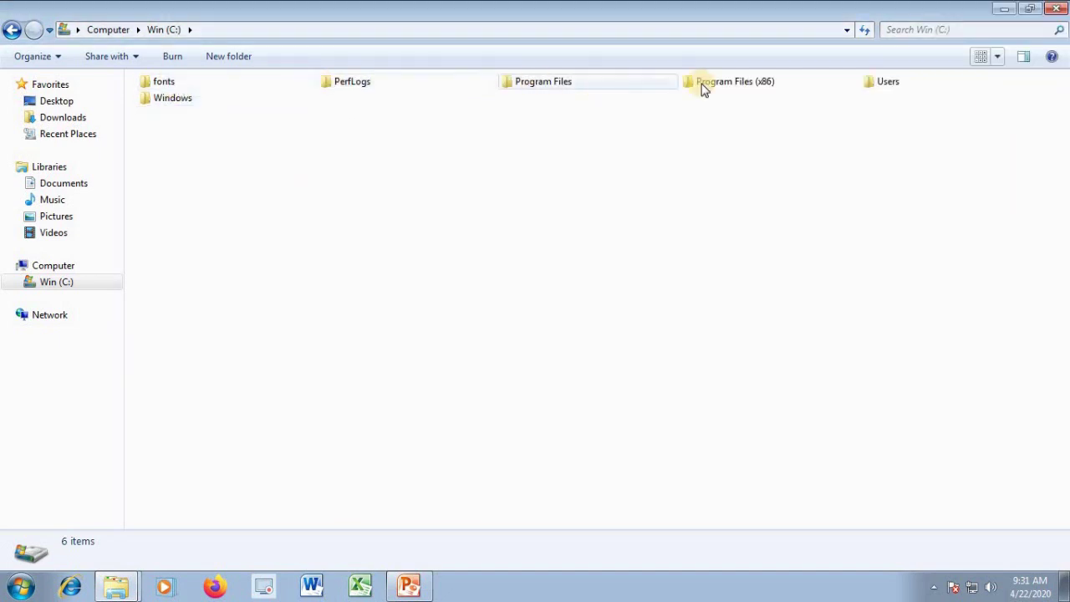
left_click(997, 58)
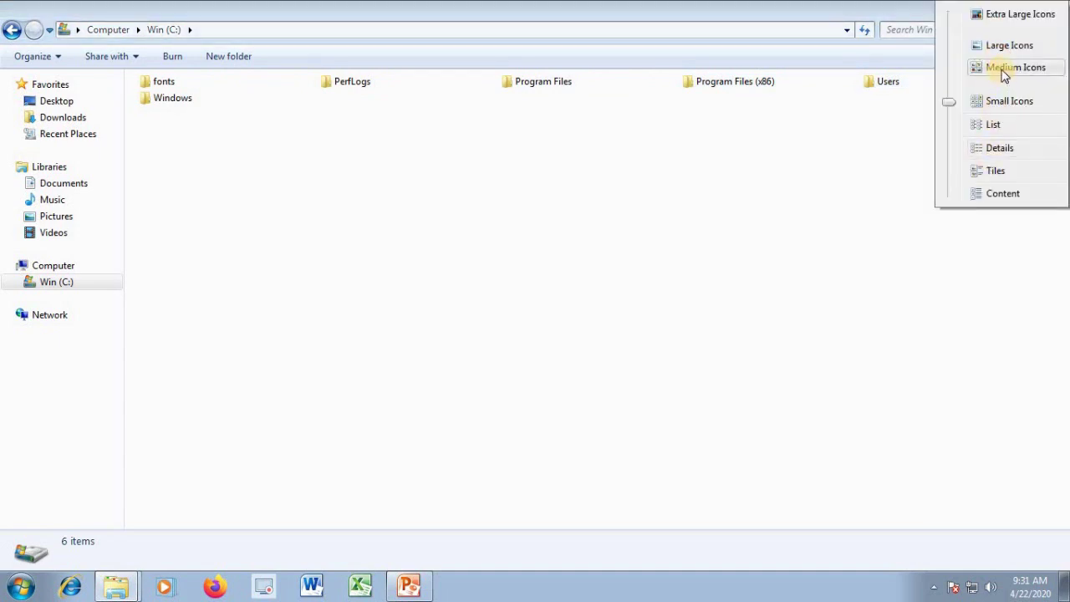
left_click(1004, 70)
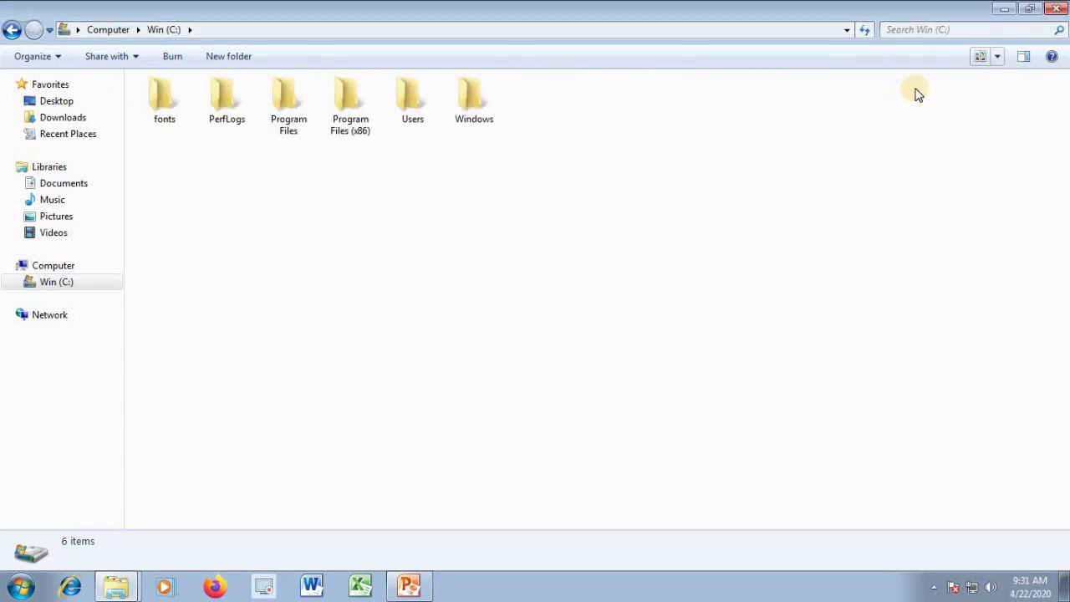
left_click(999, 57)
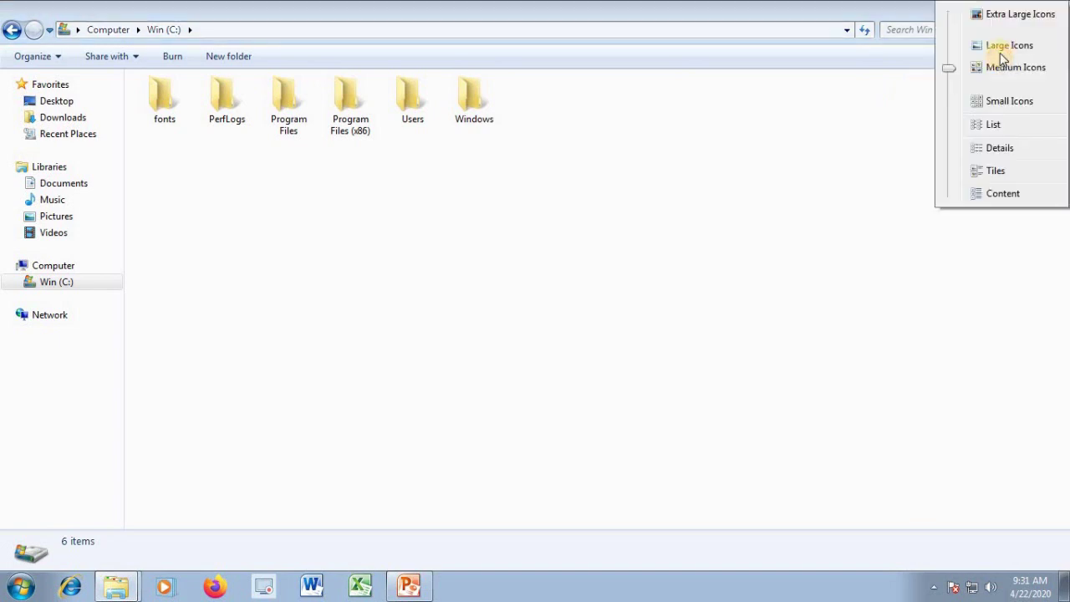
left_click(1007, 46)
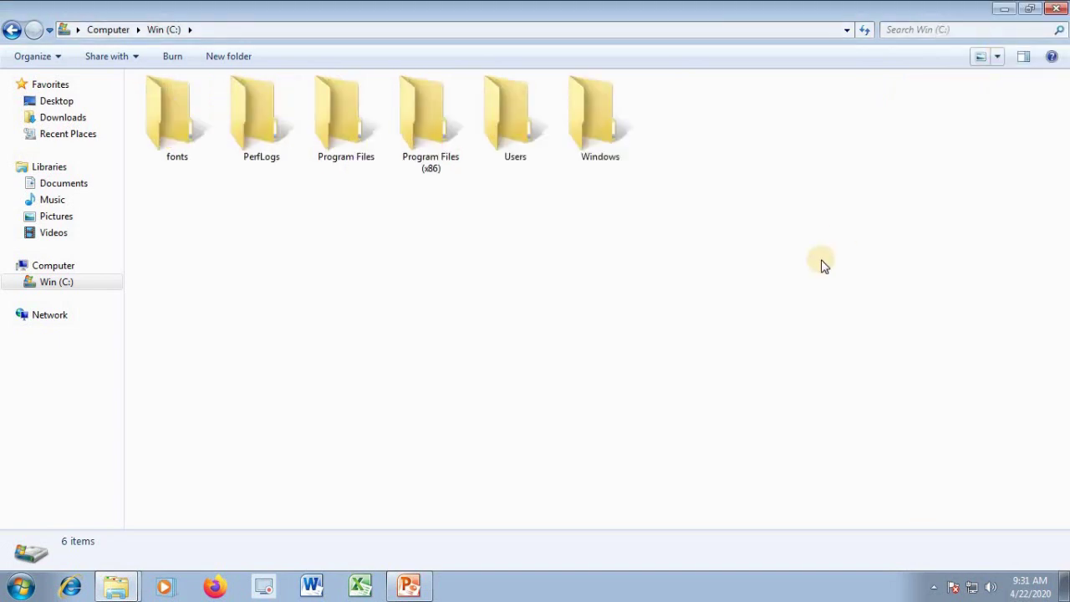
Display the C: drive's folders as Extra Large Icons, followed by Details view
left_click(1002, 57)
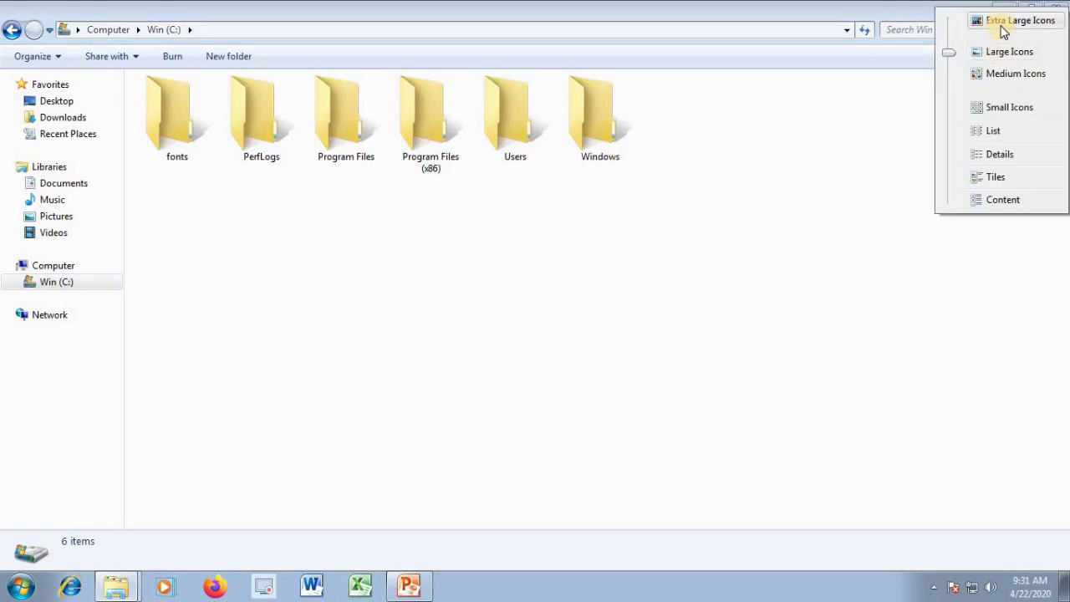
left_click(1003, 31)
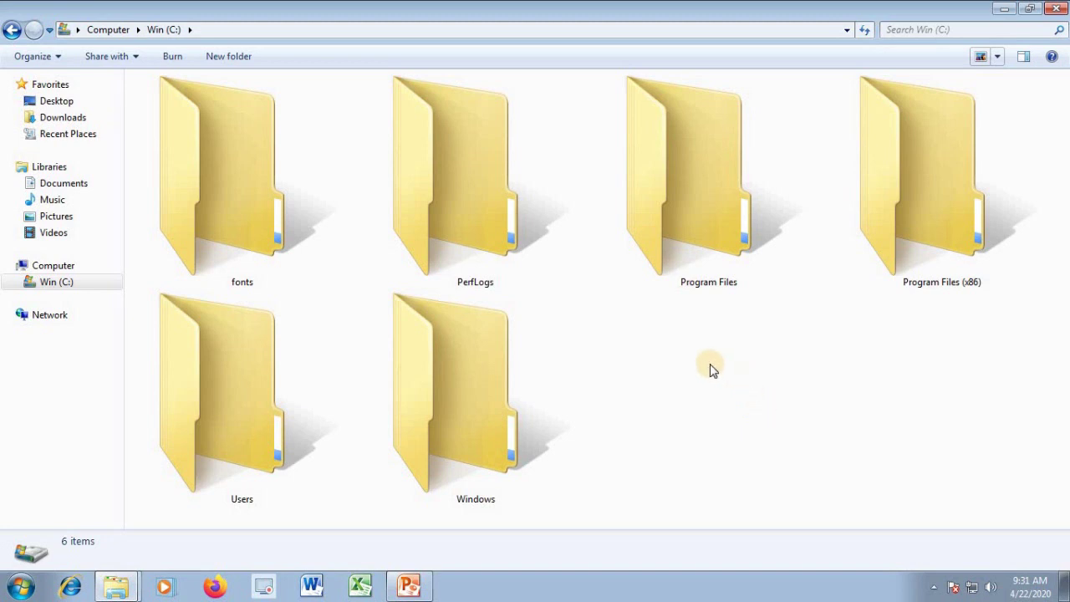
left_click(997, 56)
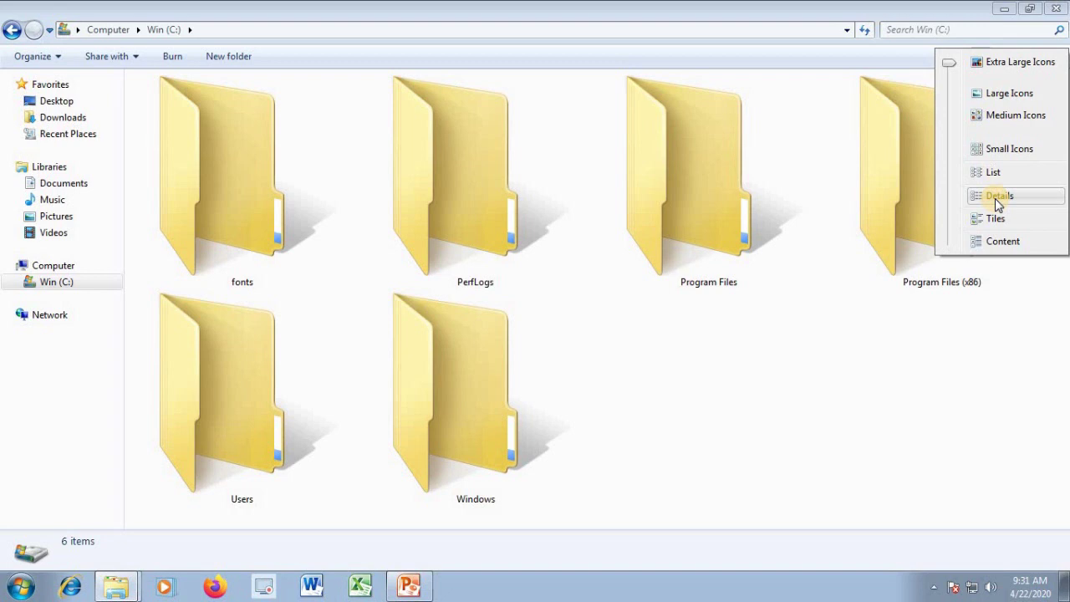
left_click(994, 198)
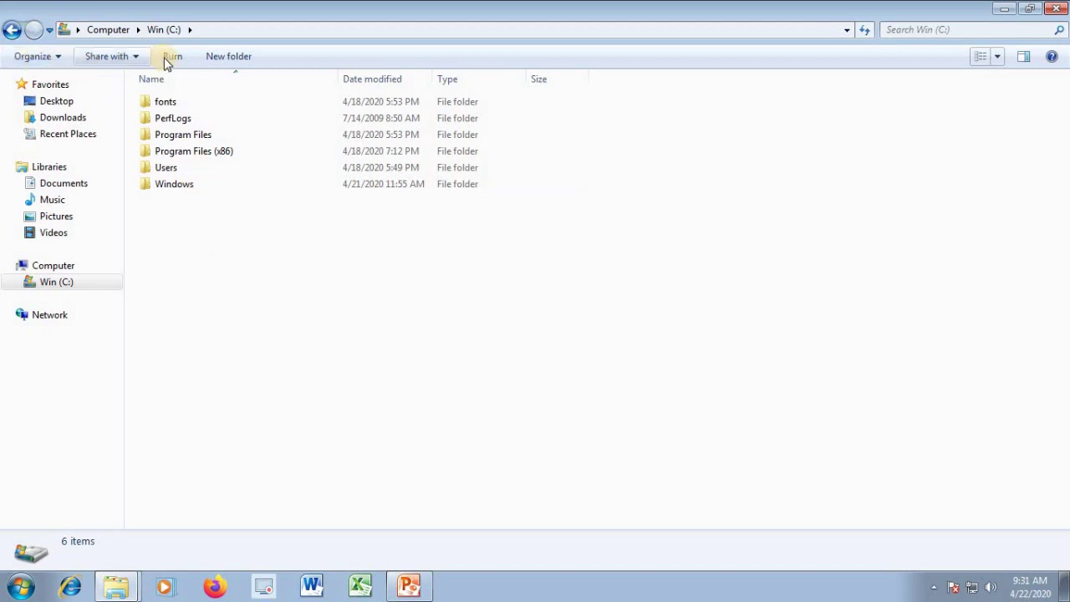
Create a new folder named "7th class" on the C: drive
left_click(226, 61)
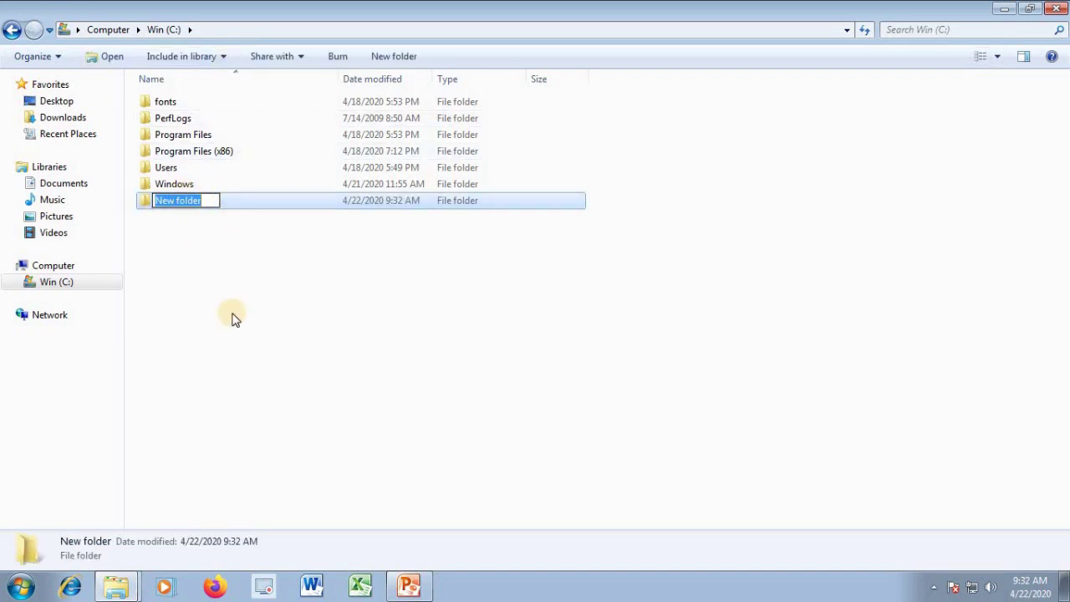
type("7th")
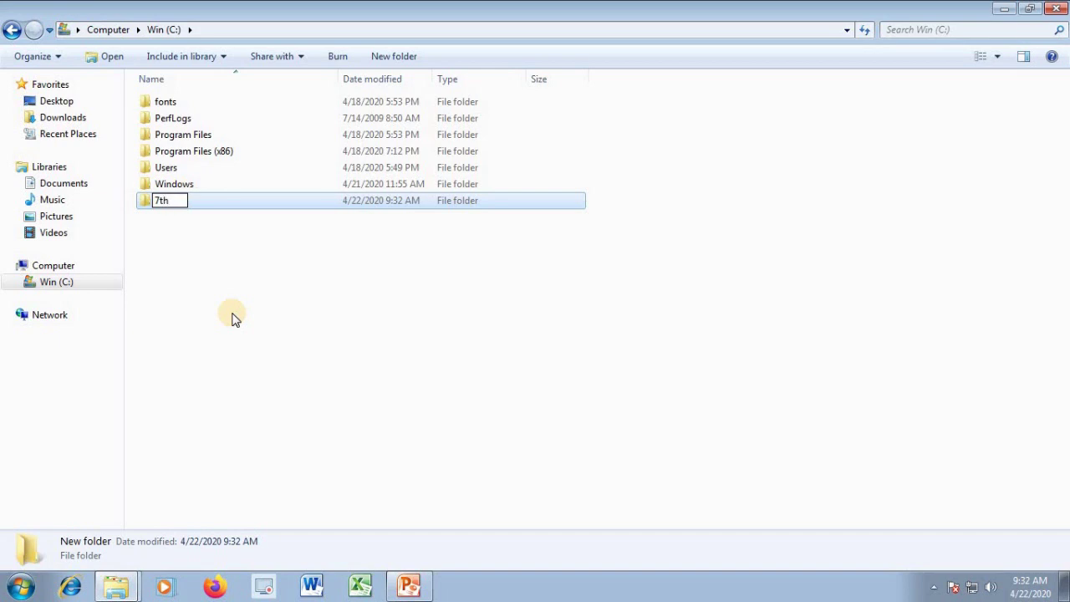
type(" class")
key("Return")
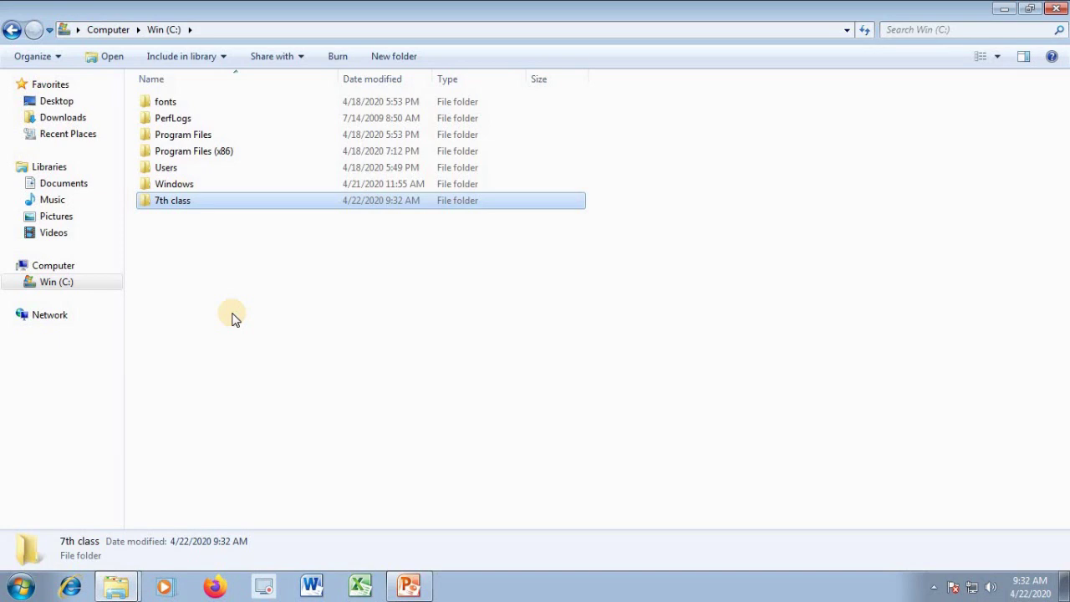
left_click(258, 336)
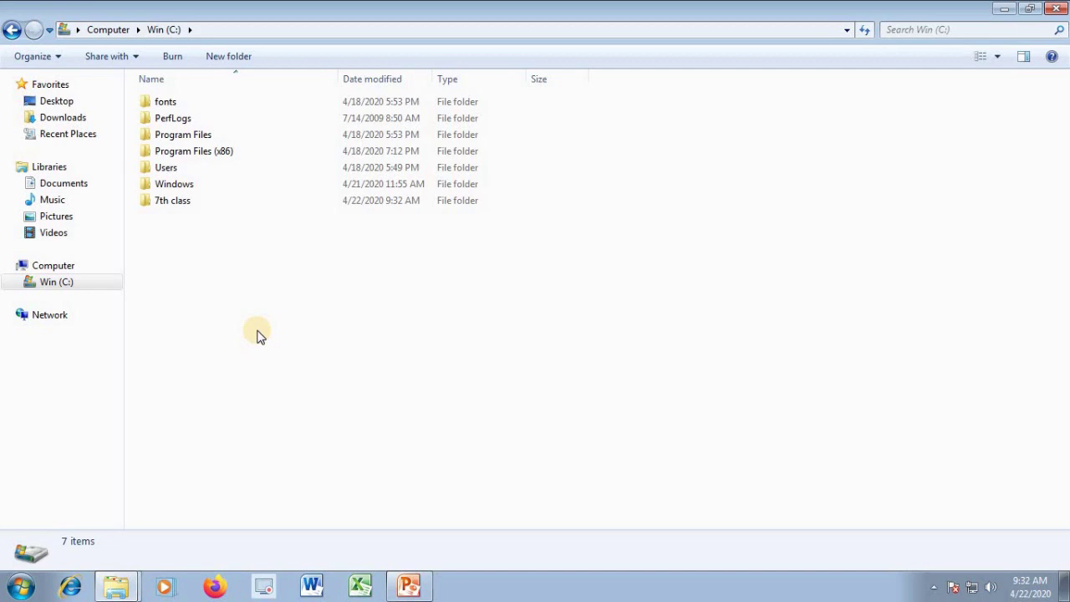
Create another folder named "Chapter2" on the C: drive and open it
key("ctrl+shift+n")
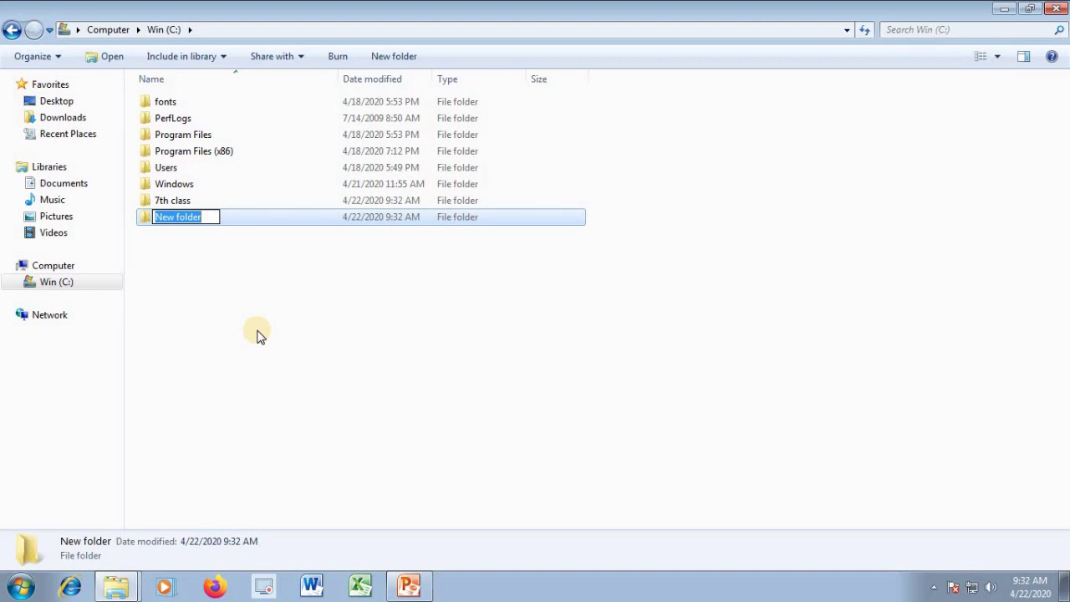
type("Chapter")
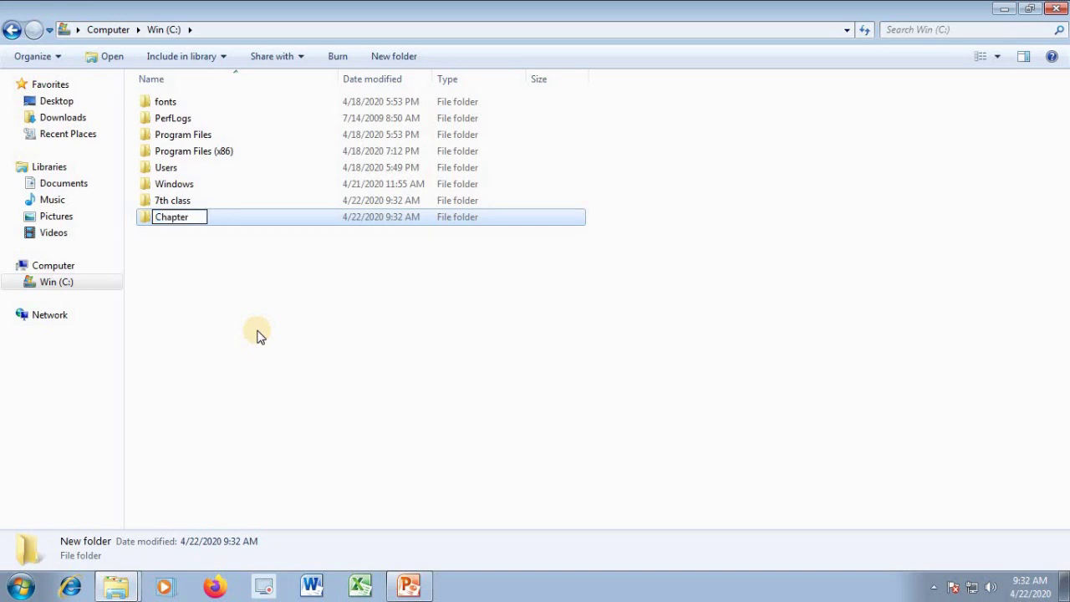
type("2")
key("Return")
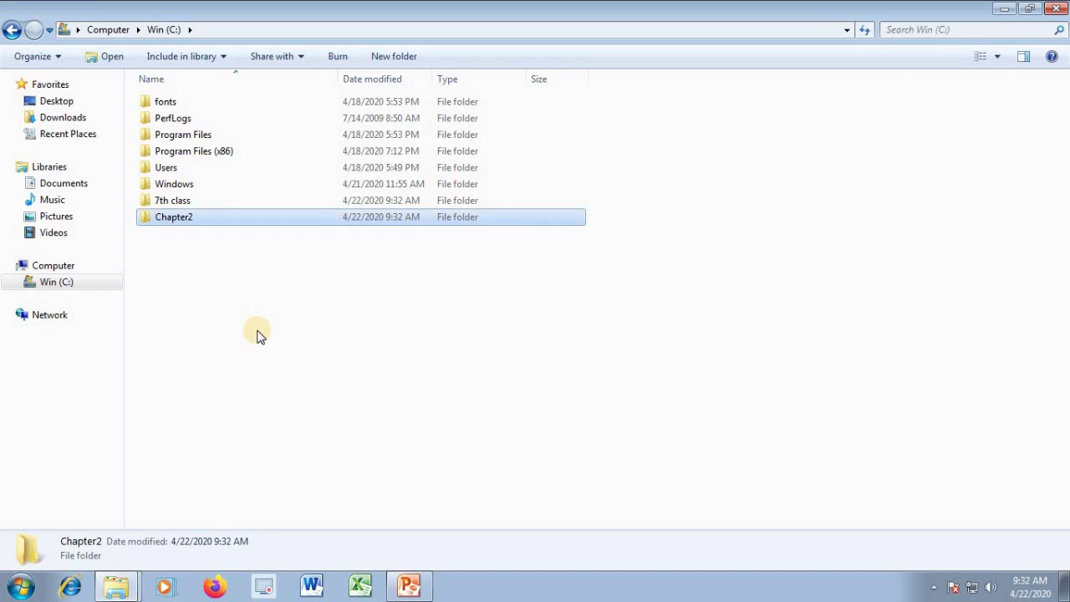
double_click(146, 218)
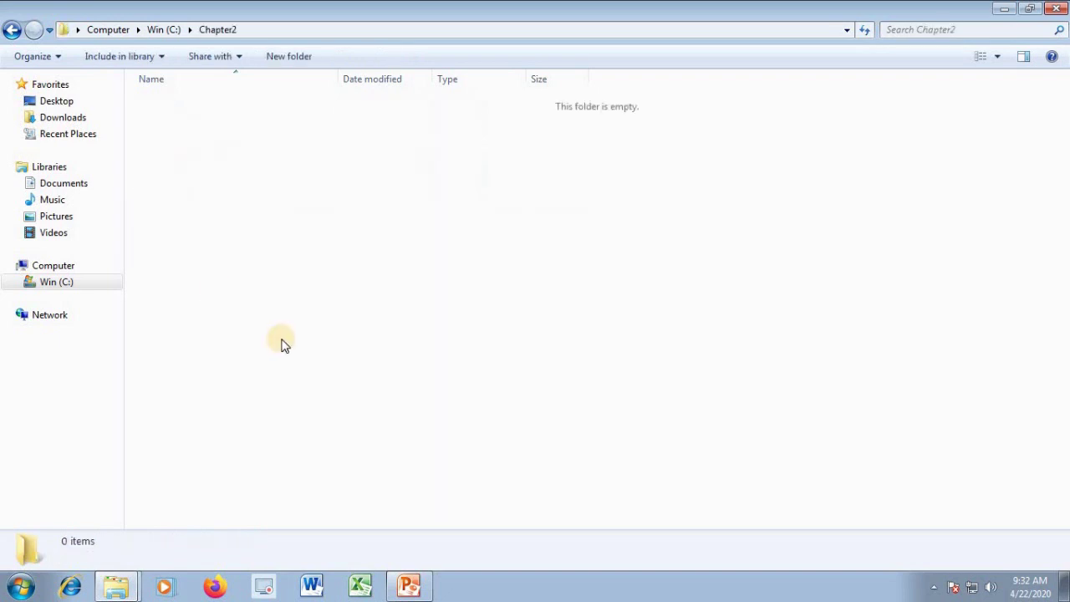
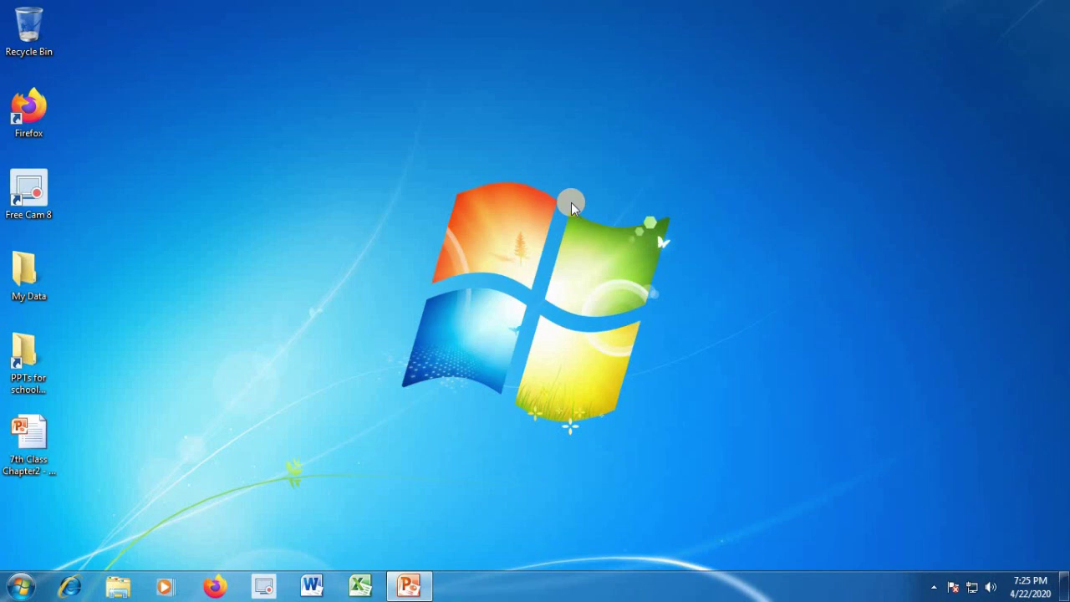
Launch Windows Explorer by running the command "explorer" and maximize its window
left_click(496, 308)
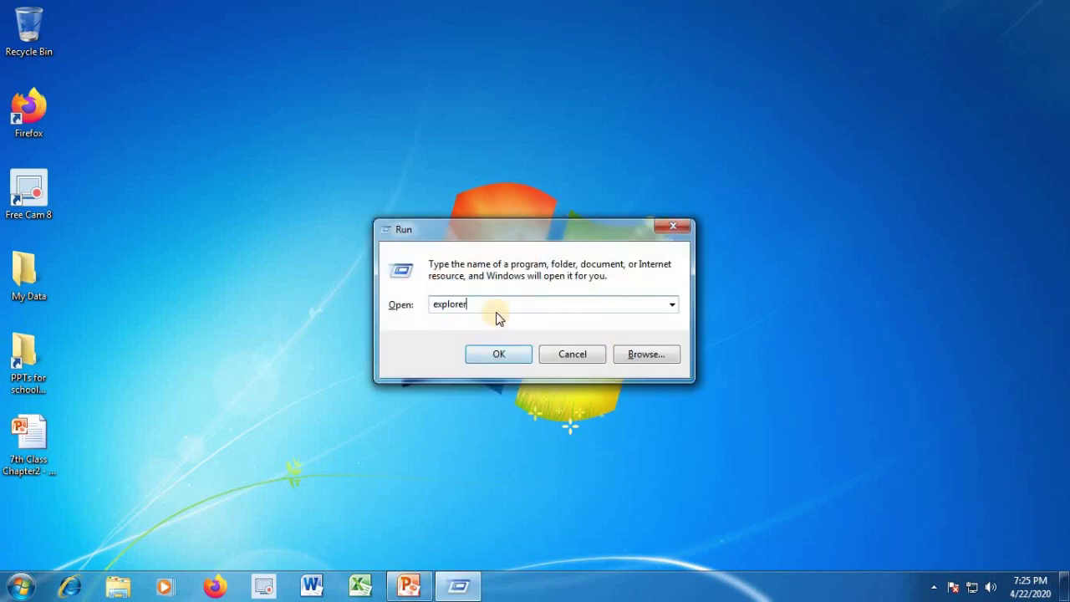
left_click(497, 356)
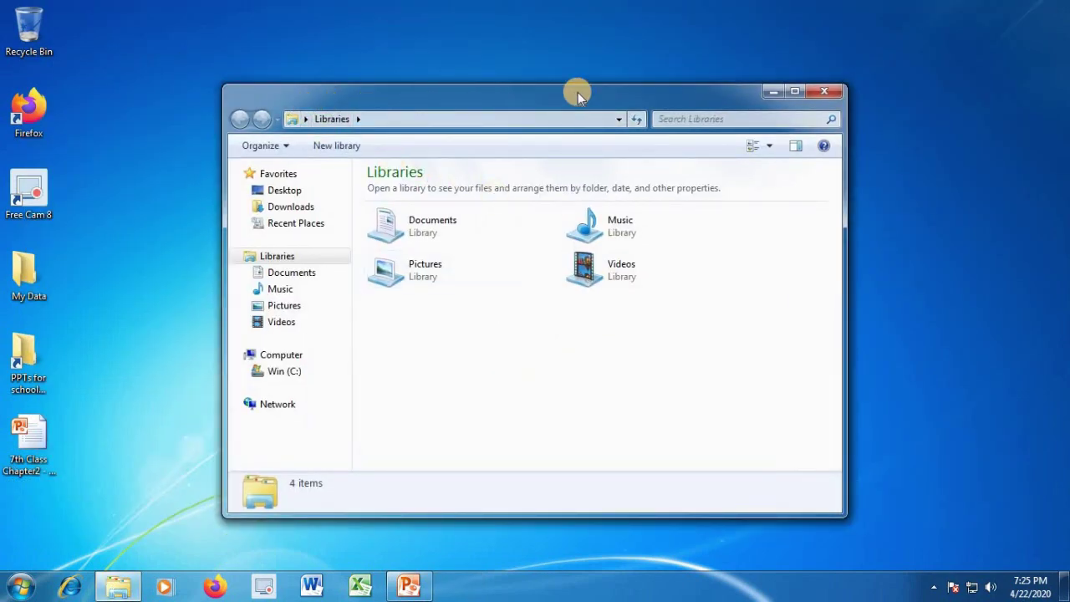
left_click(795, 92)
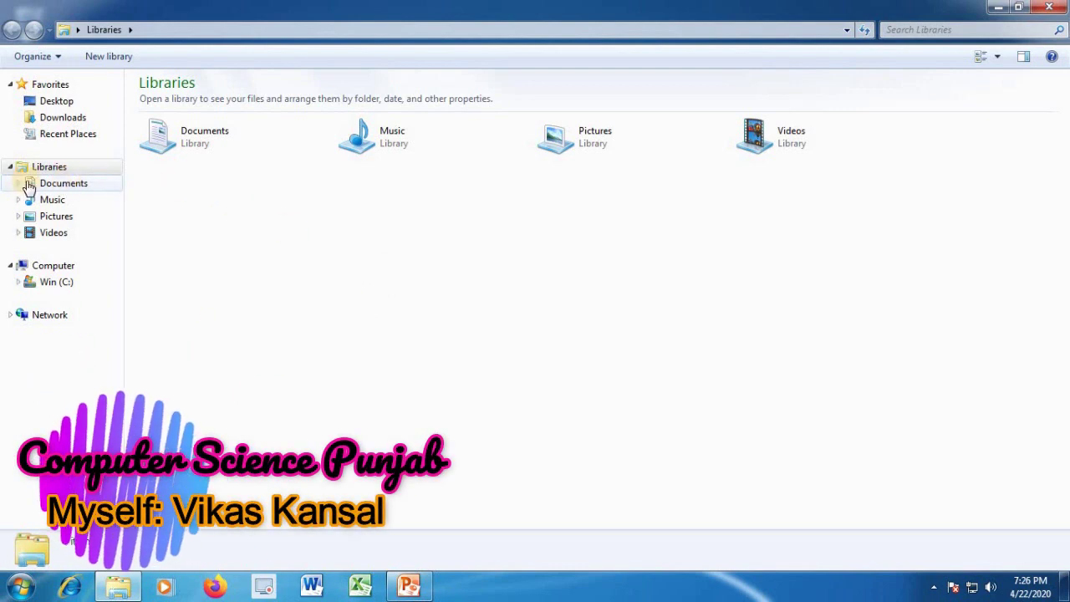
Open the My Data folder in the Documents library
left_click(62, 188)
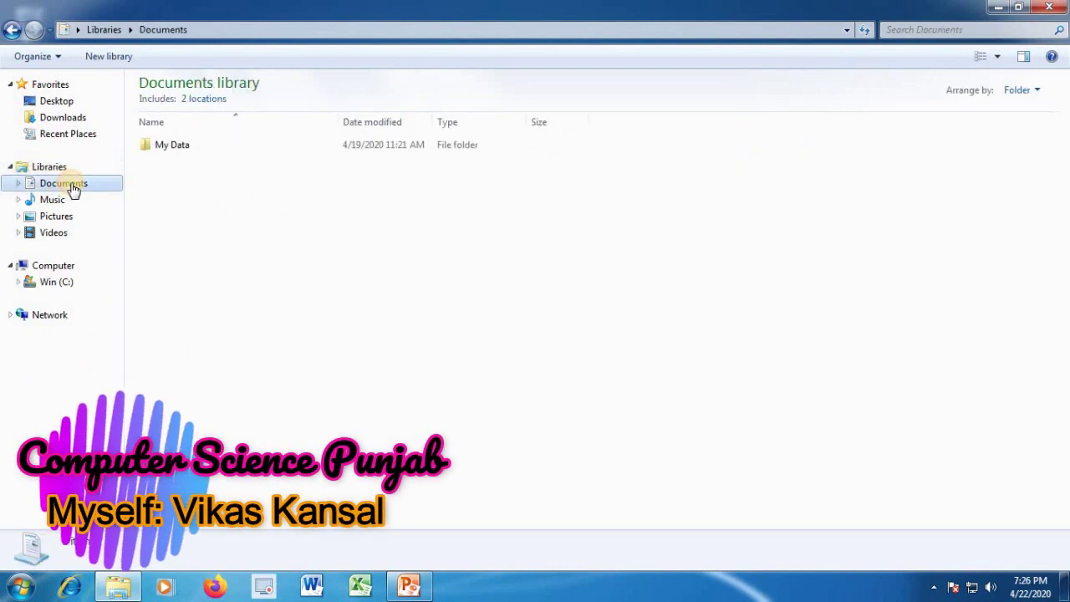
left_click(170, 148)
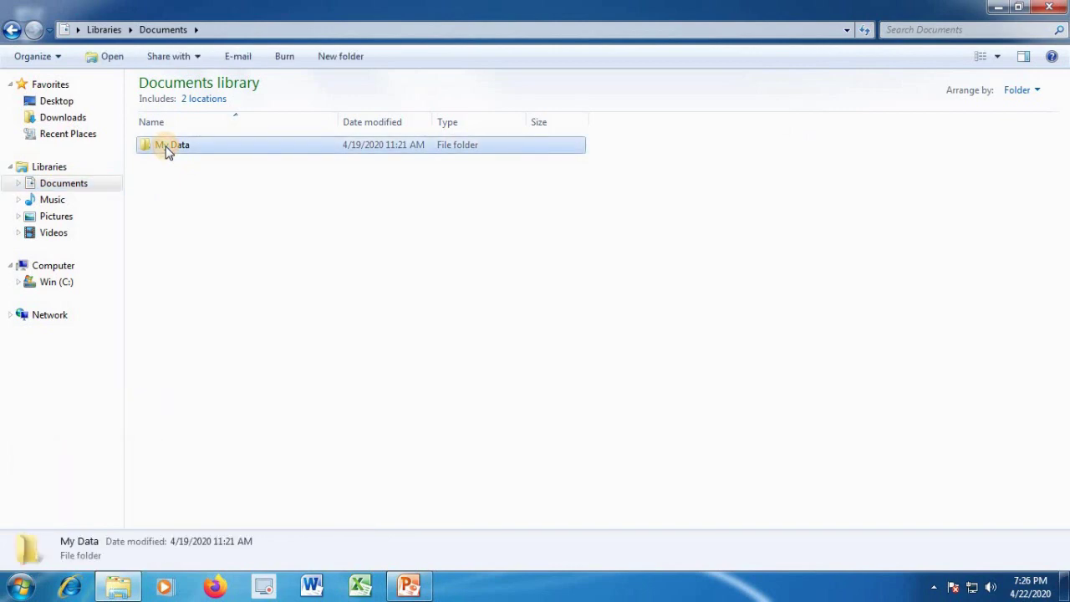
double_click(172, 147)
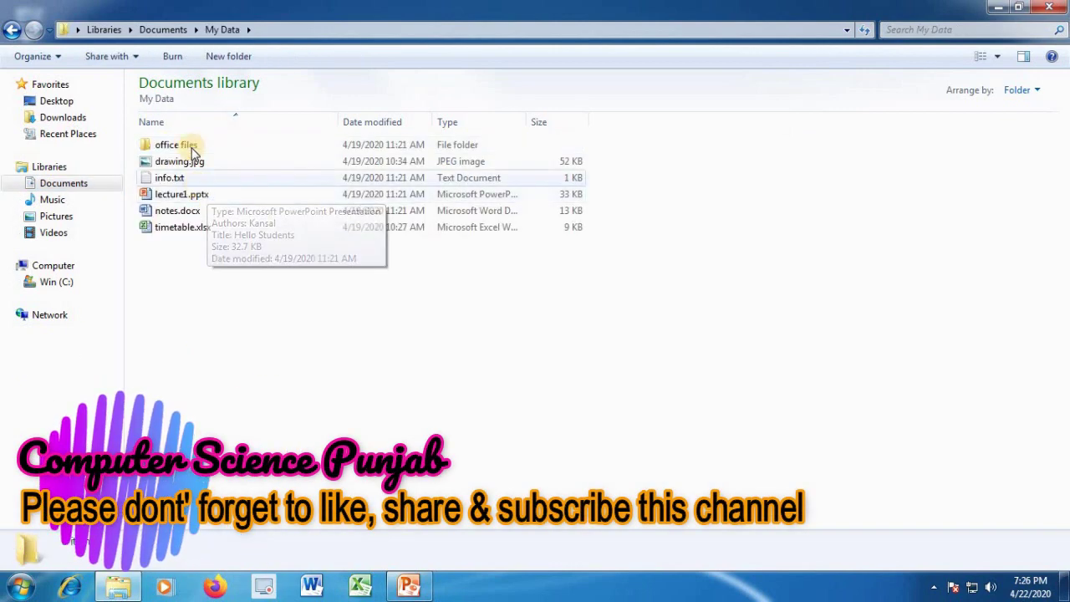
left_click(172, 196)
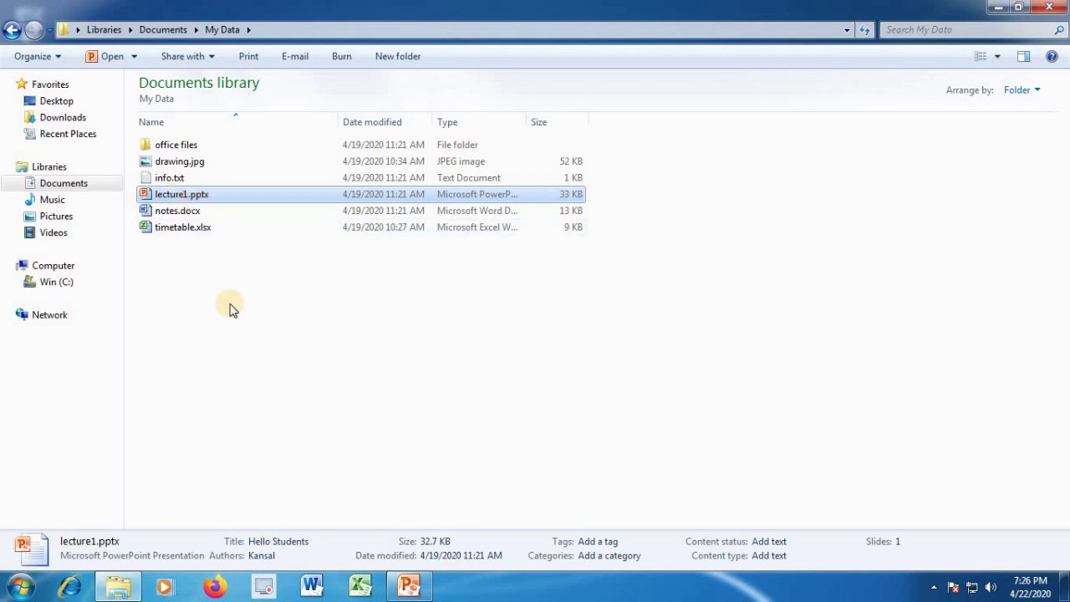
mouse_move(162, 197)
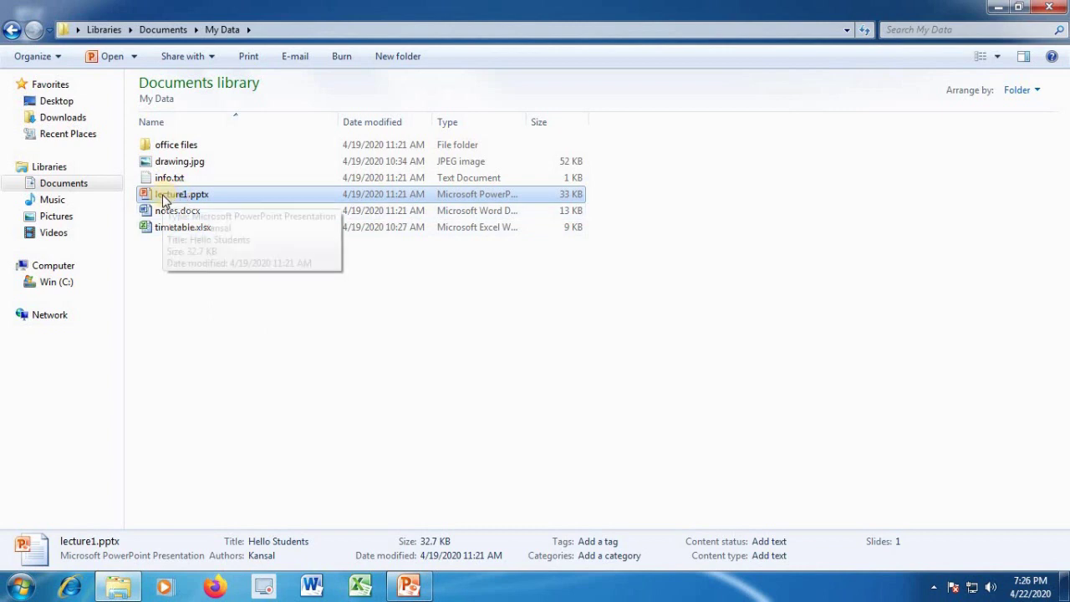
right_click(163, 197)
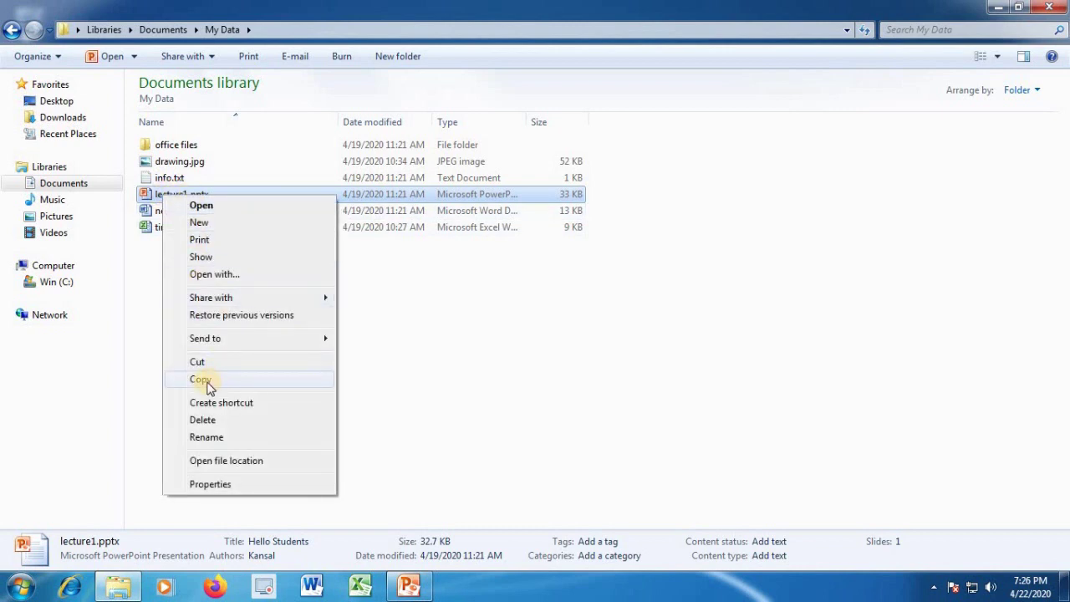
left_click(387, 367)
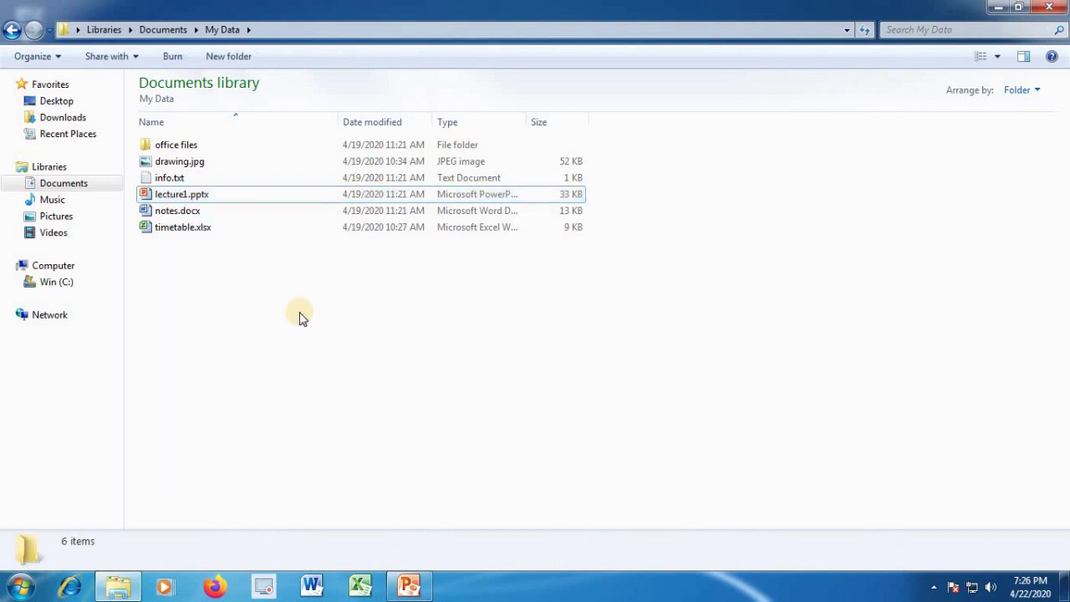
key("alt+e")
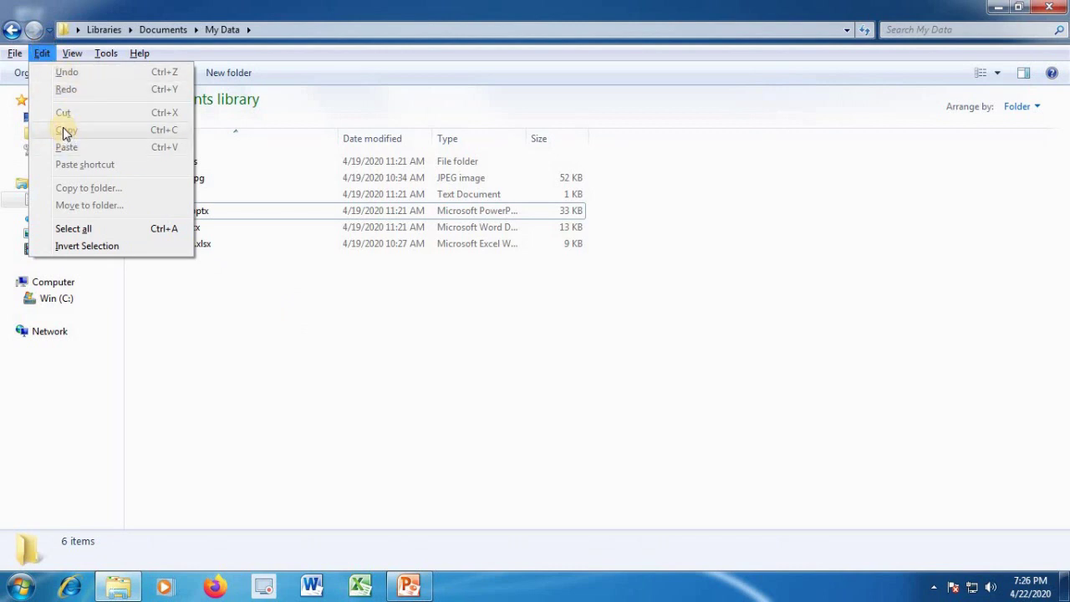
left_click(232, 58)
Copy the presentation file lecture1.pptx from the My Data folder to the clipboard
left_click(178, 199)
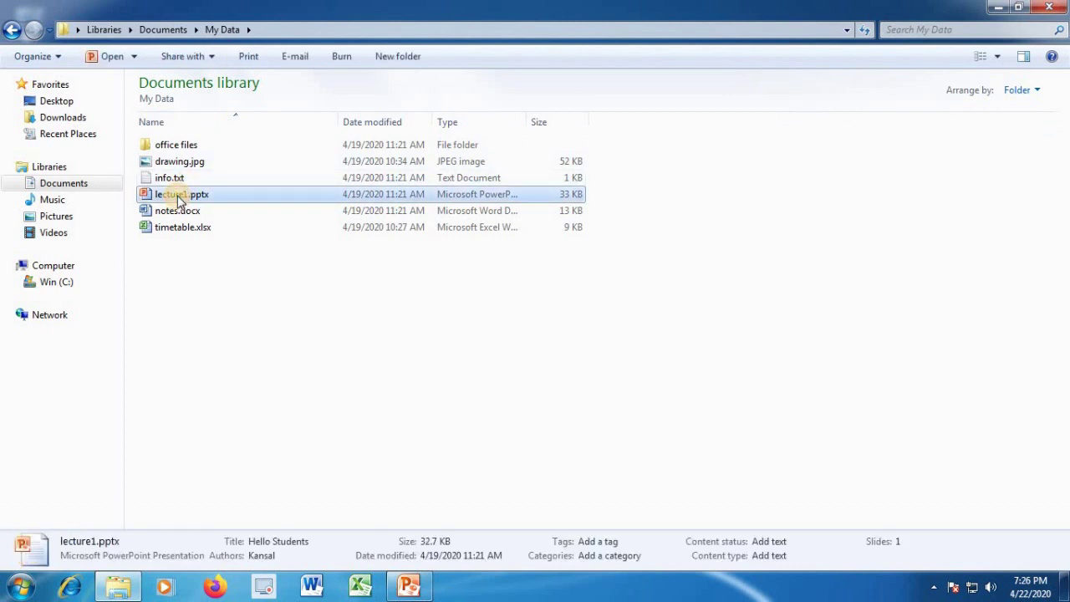
right_click(178, 199)
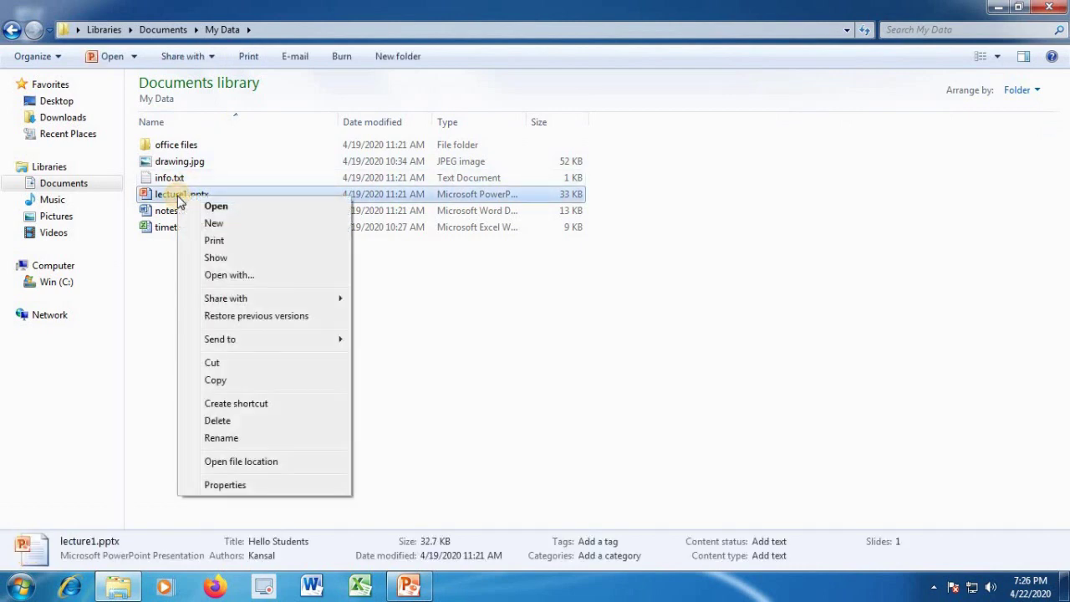
left_click(201, 381)
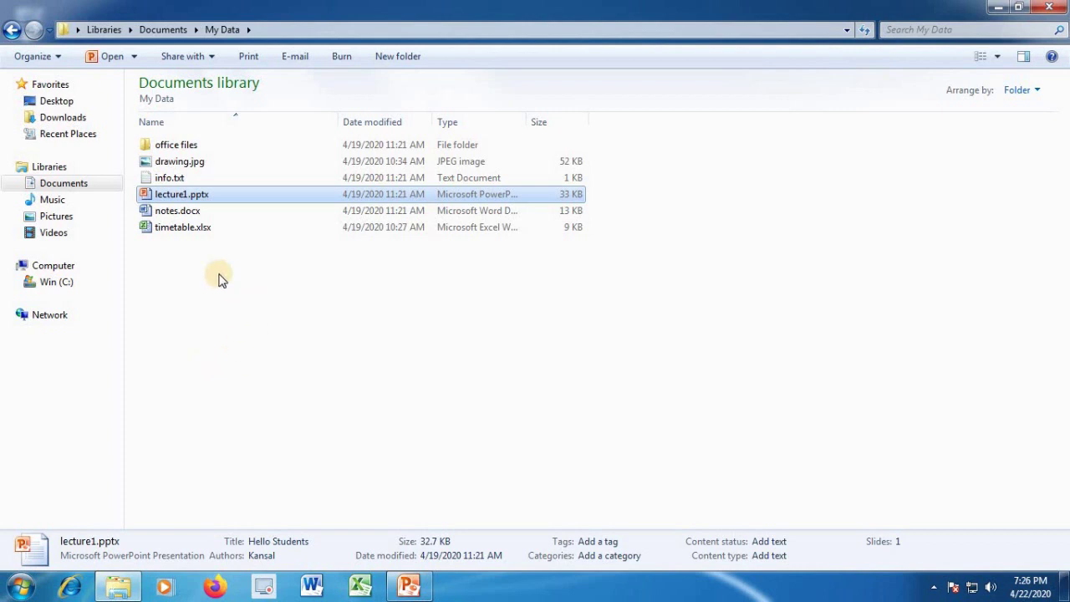
Open the 7th class folder on the C: drive and paste the copied presentation file into it
left_click(45, 285)
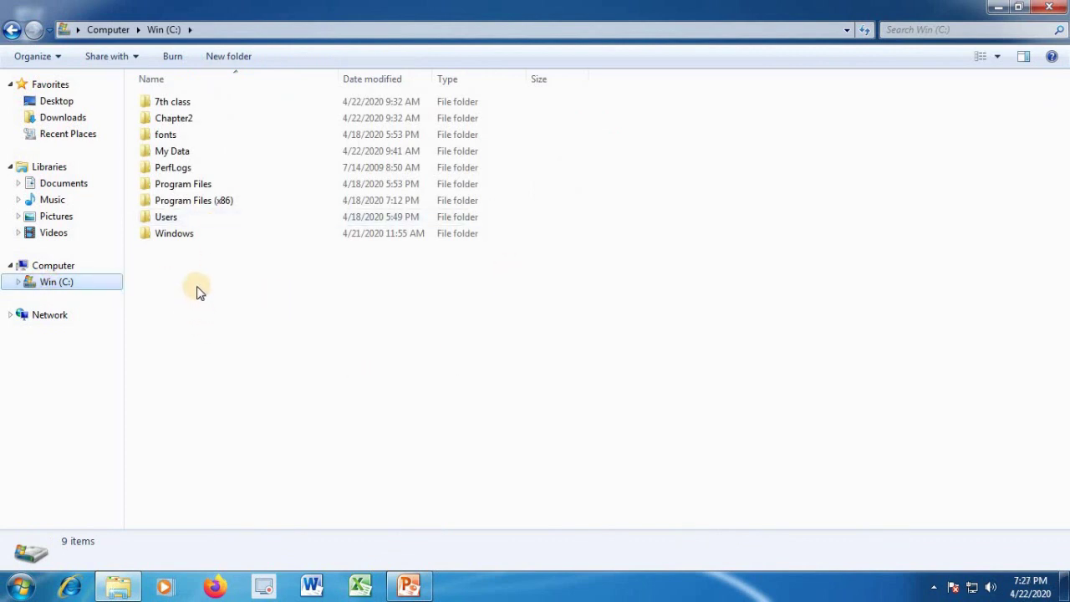
double_click(146, 107)
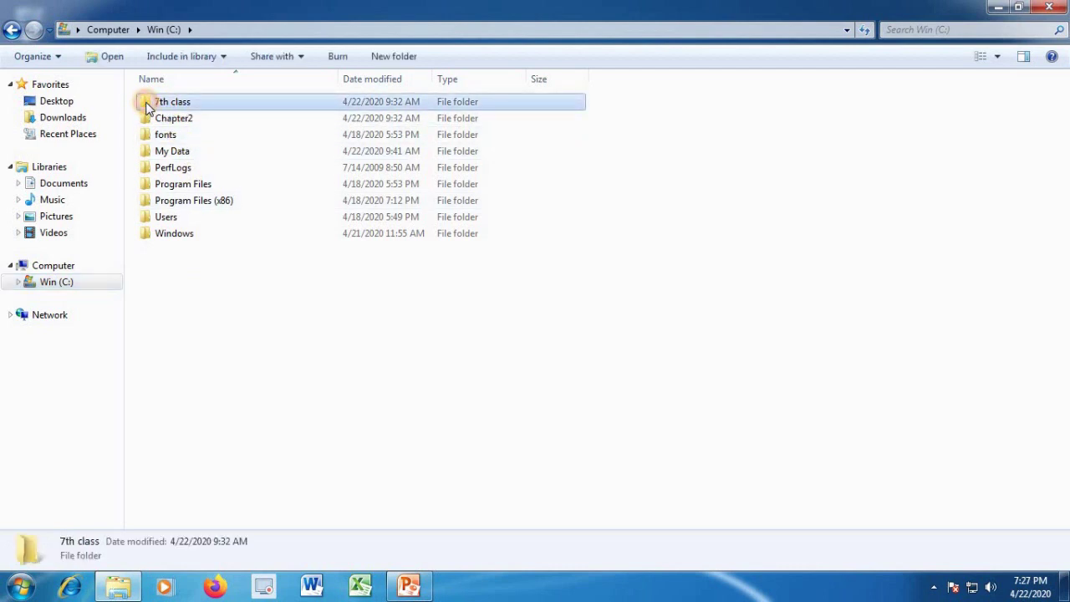
right_click(193, 216)
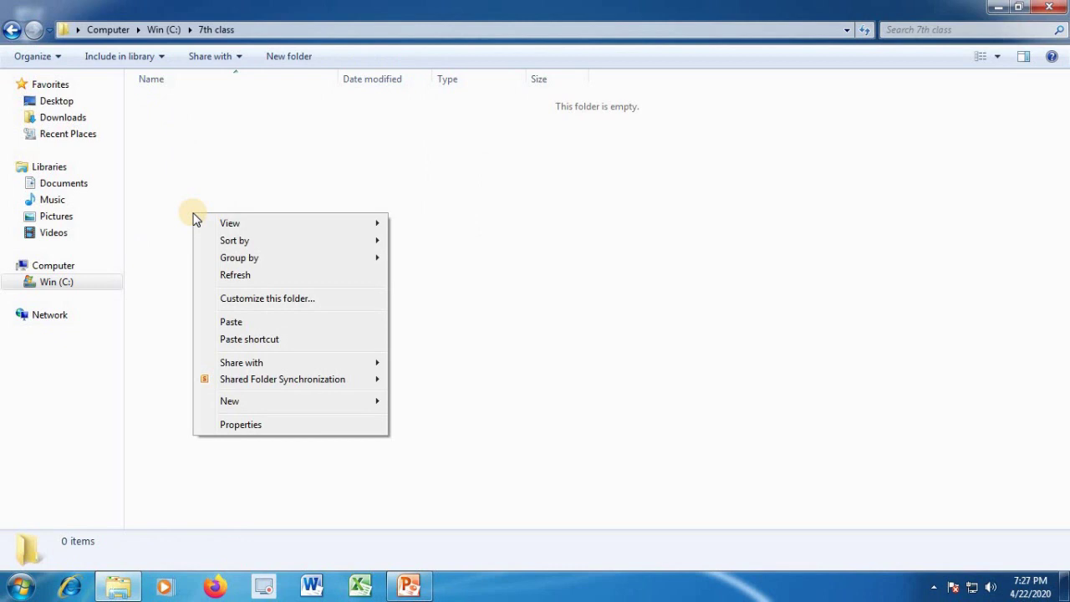
left_click(170, 161)
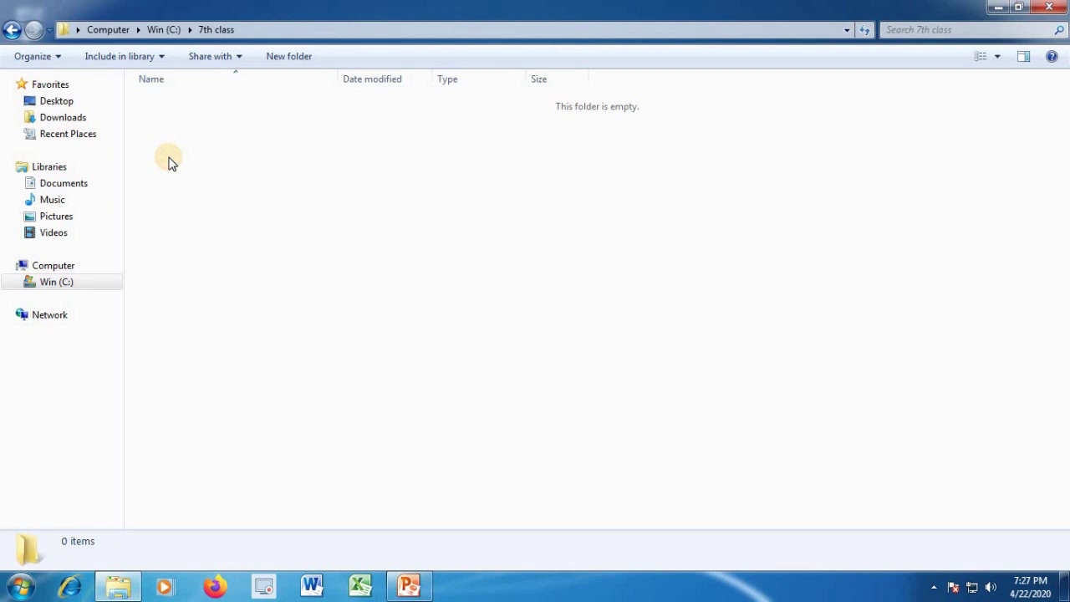
key("alt+e")
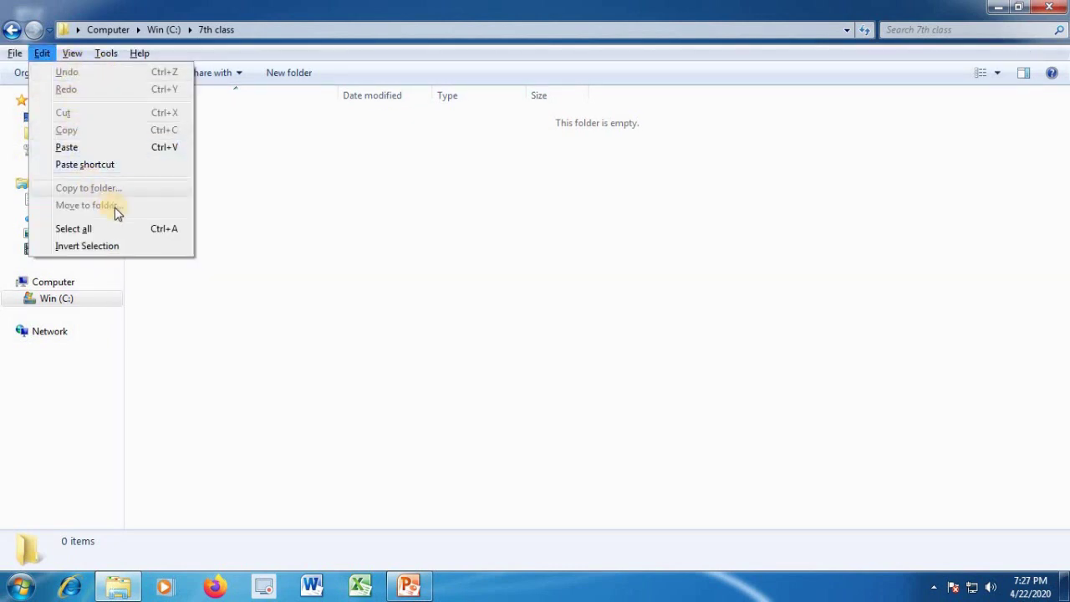
left_click(67, 147)
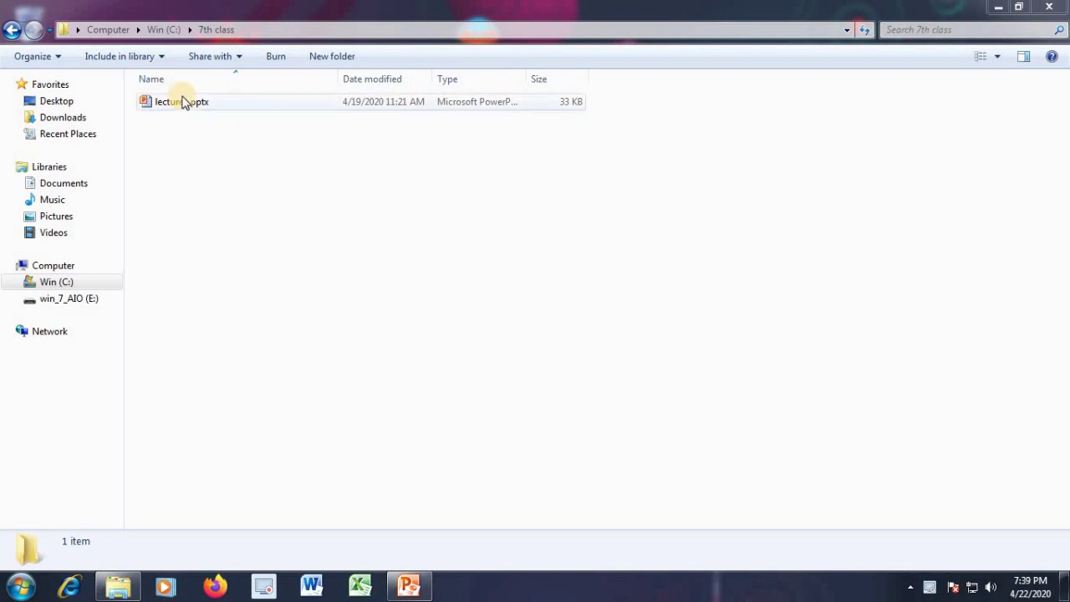
Go back to the Documents library and open its My Data folder again
left_click(78, 187)
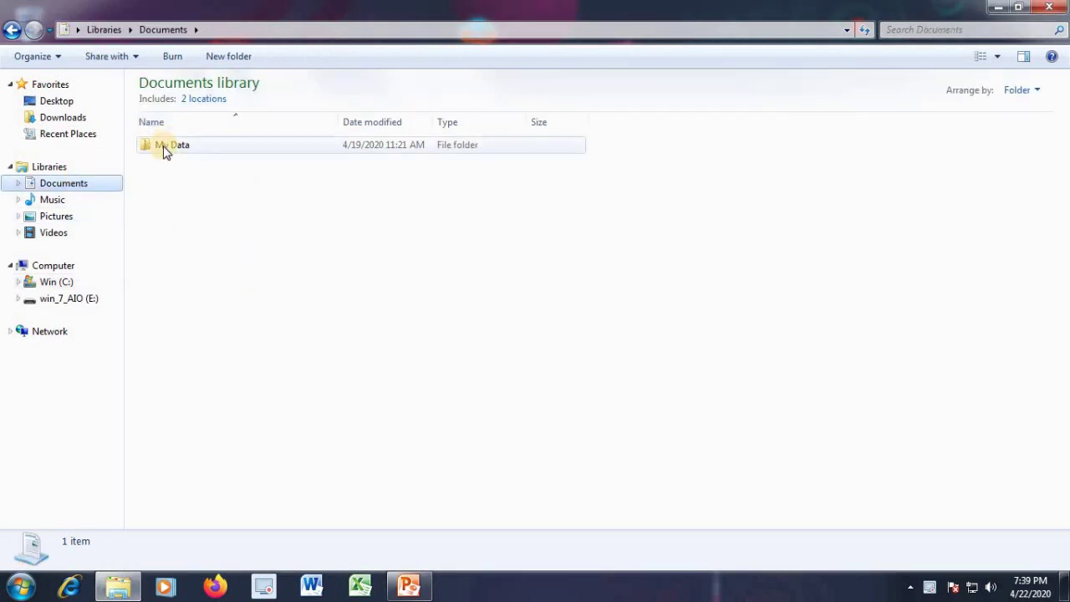
left_click(164, 148)
double_click(164, 147)
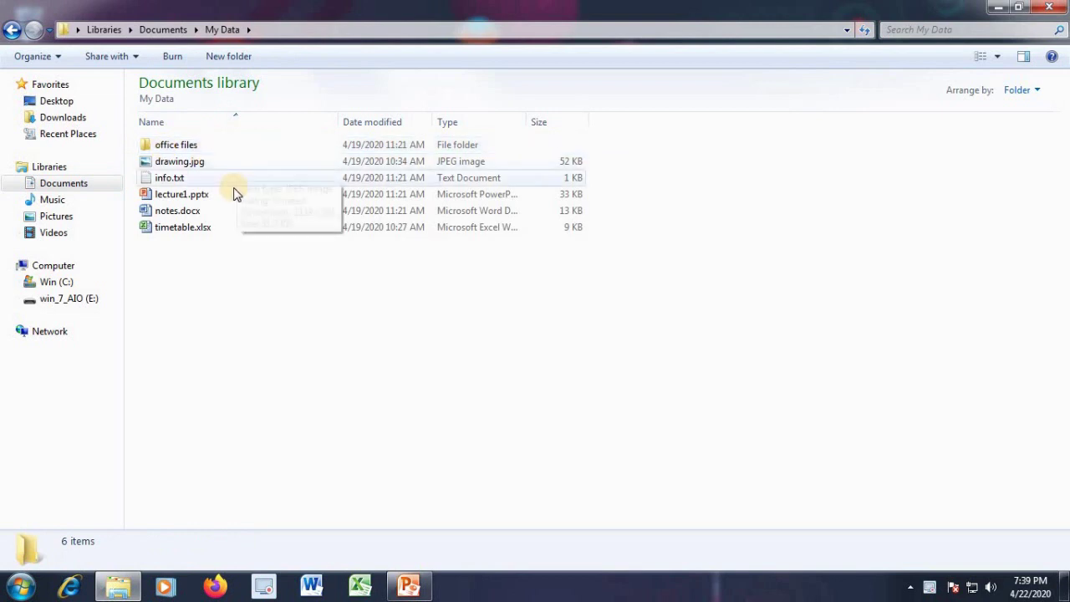
Cut the Word document notes.docx from the My Data folder in the Documents library
left_click(179, 214)
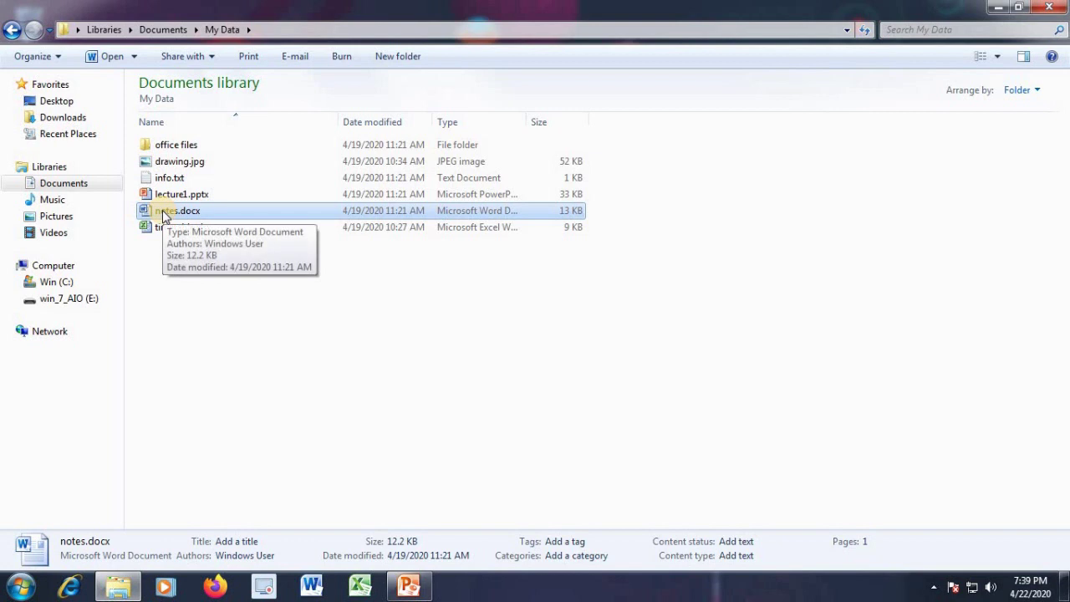
right_click(162, 212)
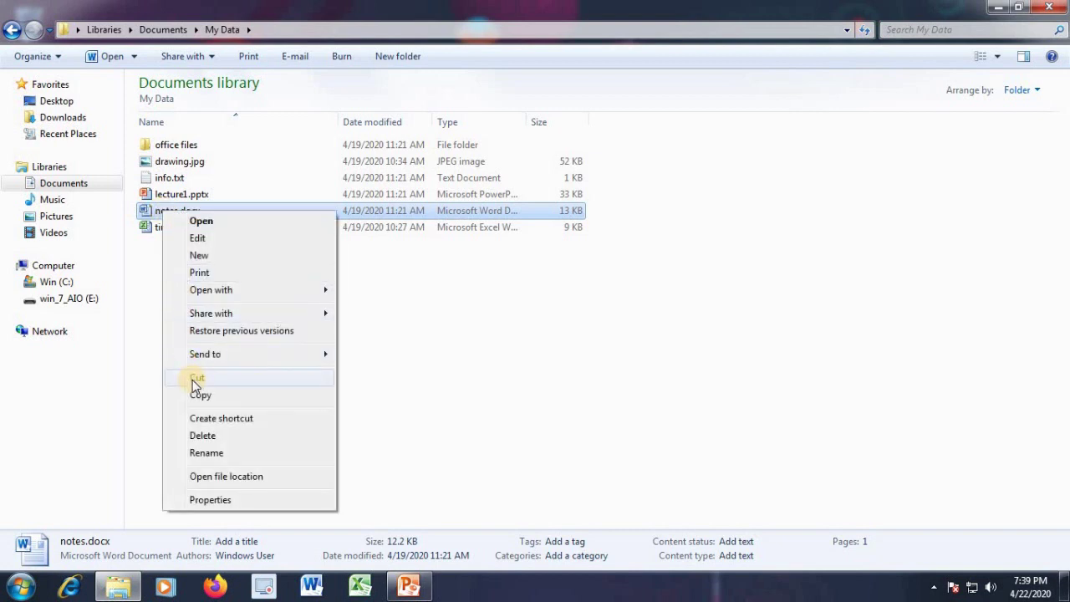
left_click(144, 213)
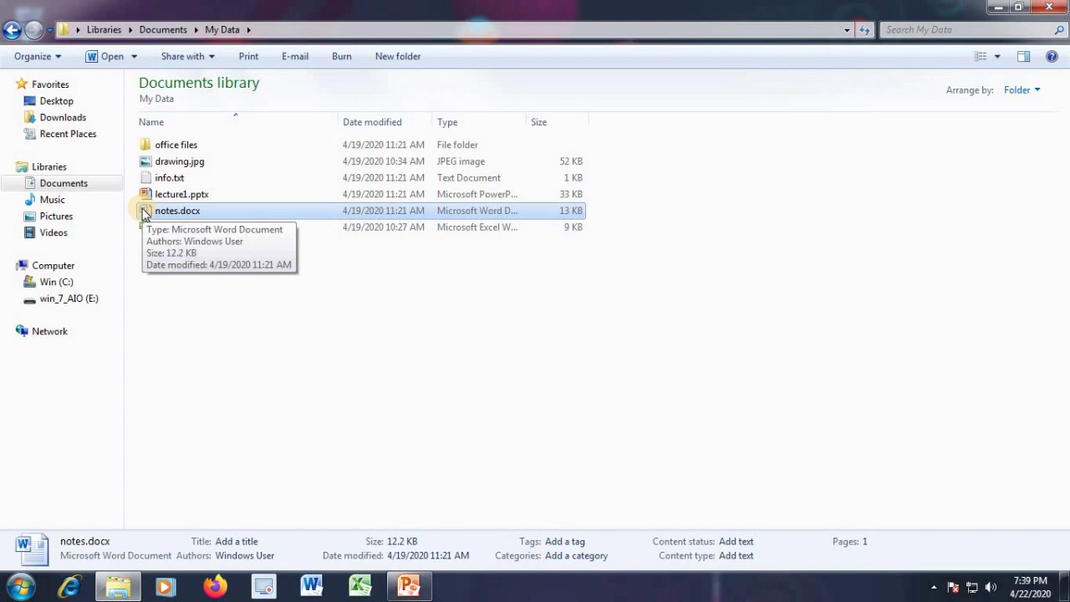
key("alt+e")
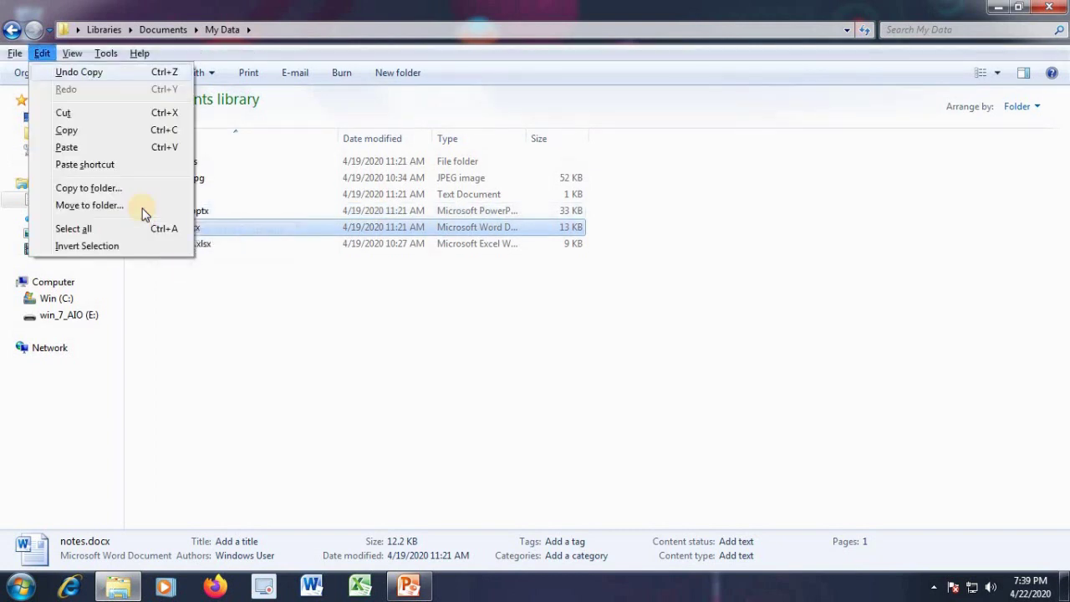
left_click(83, 117)
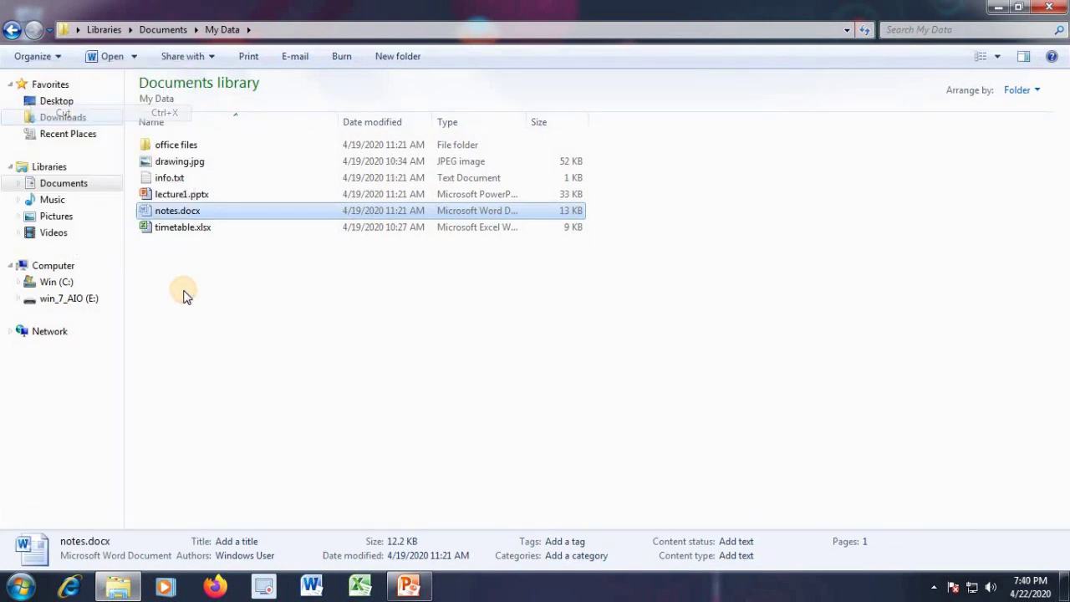
left_click(157, 255)
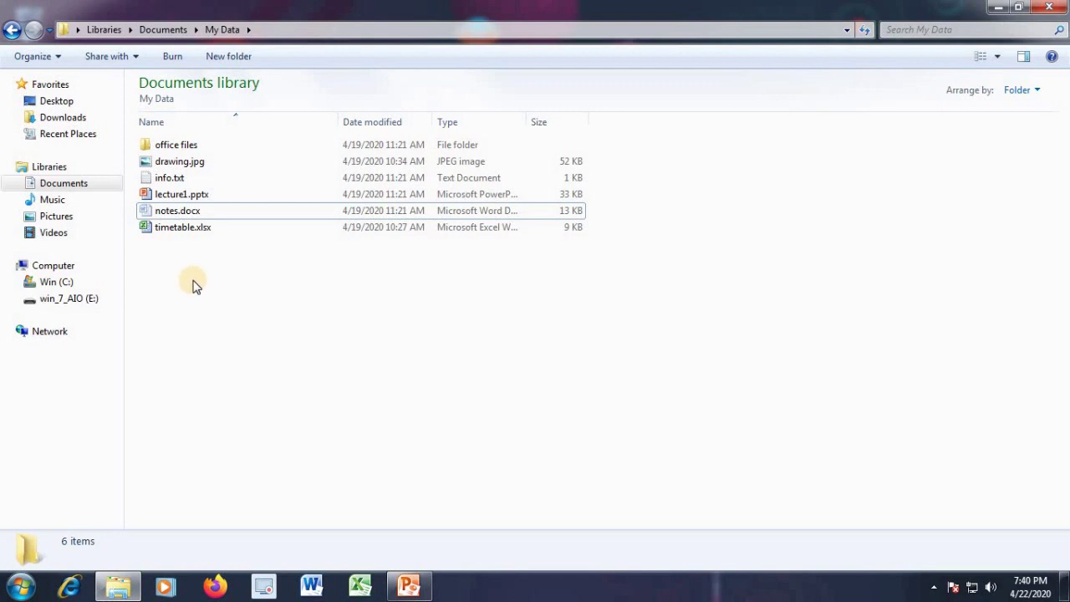
Paste the cut document into the 7th class folder on the C: drive and reopen the My Data folder in the Documents library
left_click(56, 284)
double_click(174, 103)
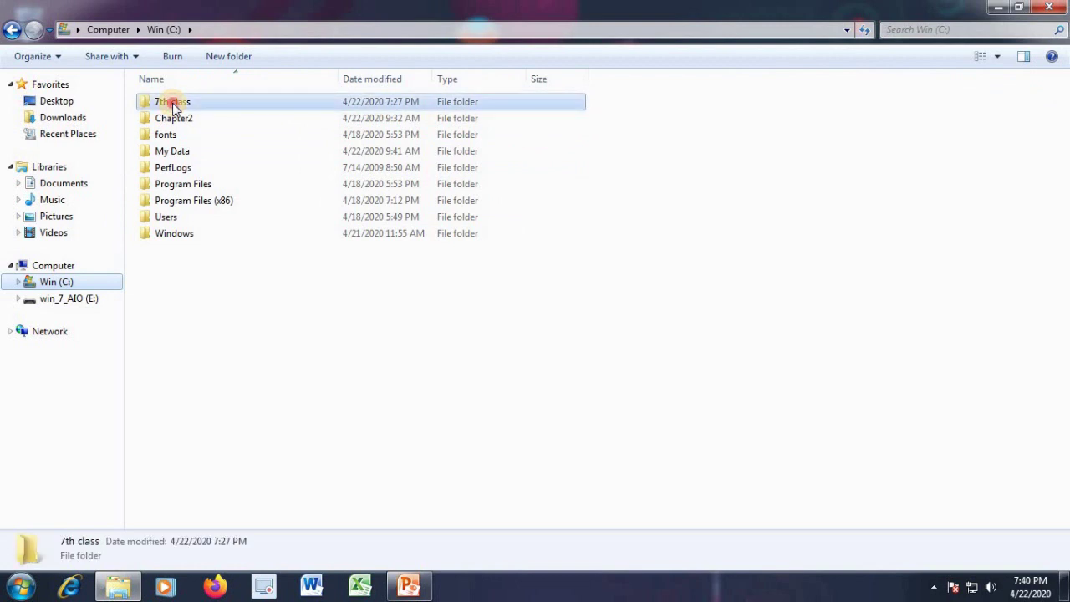
right_click(177, 202)
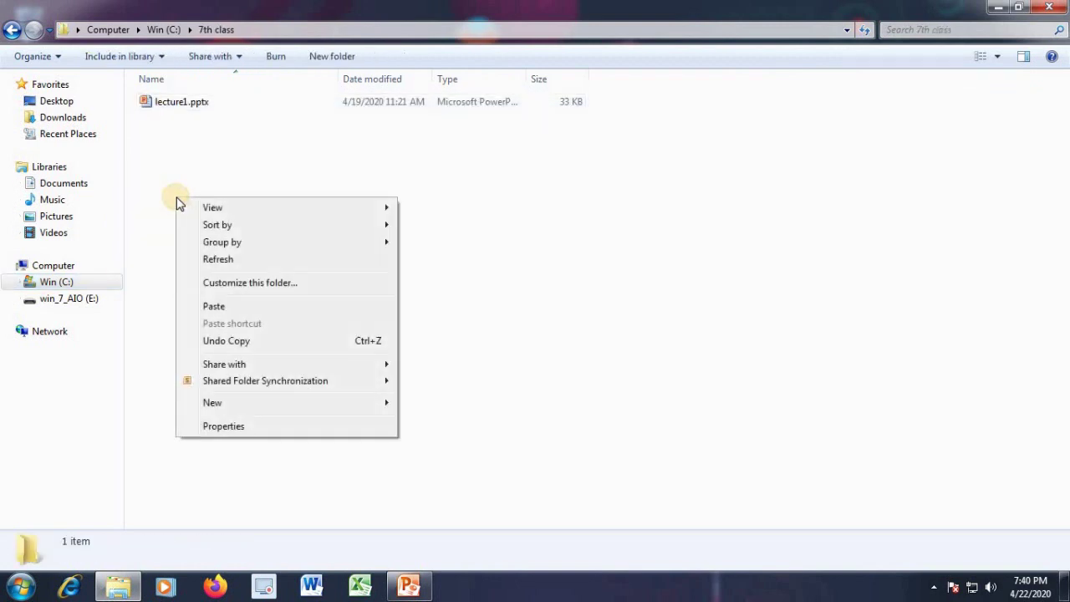
left_click(213, 306)
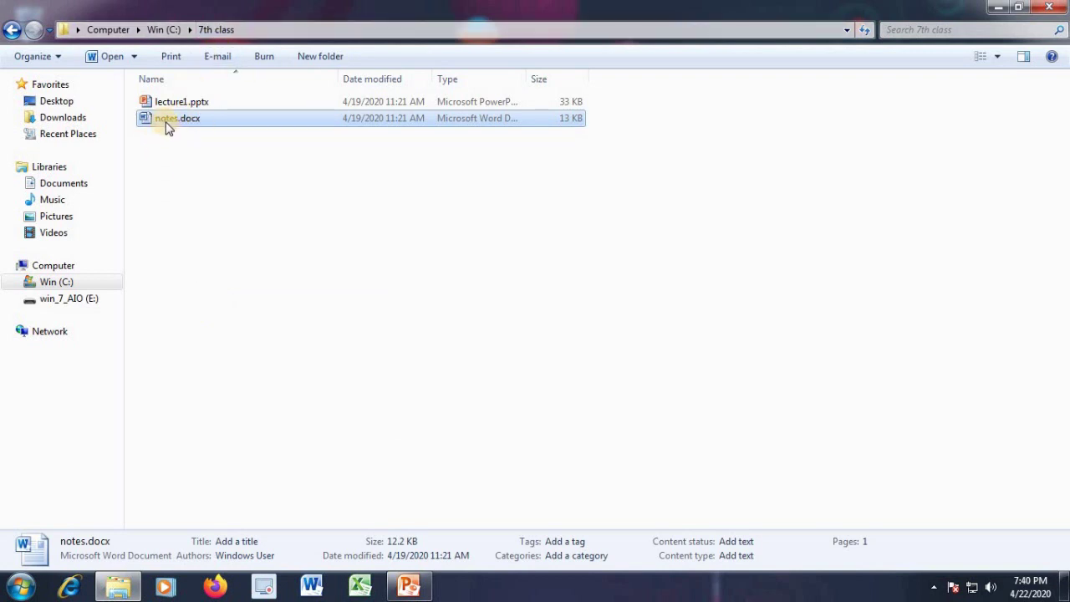
left_click(70, 189)
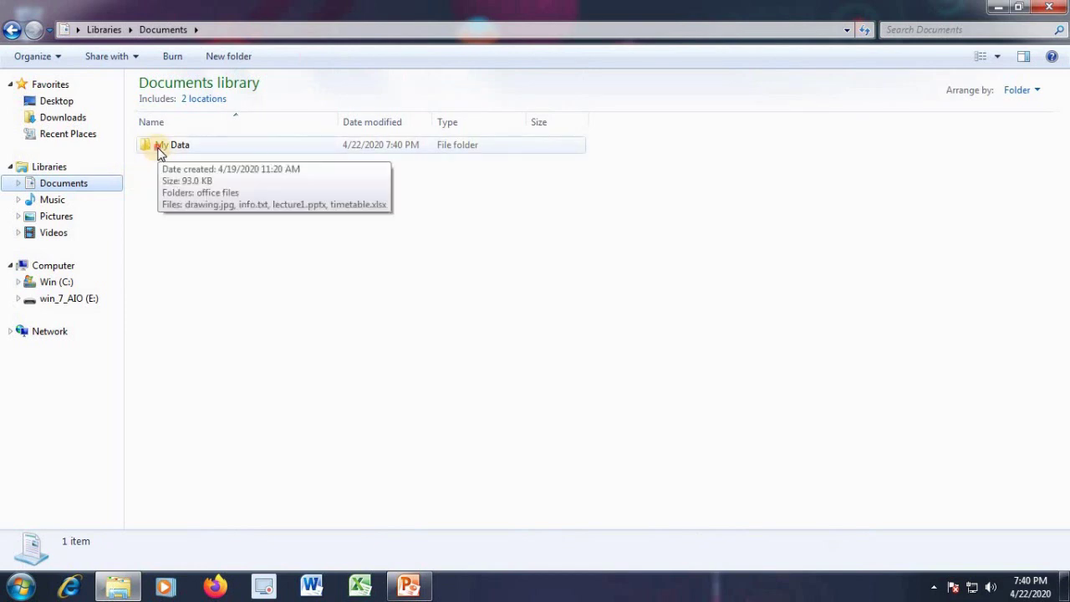
double_click(160, 151)
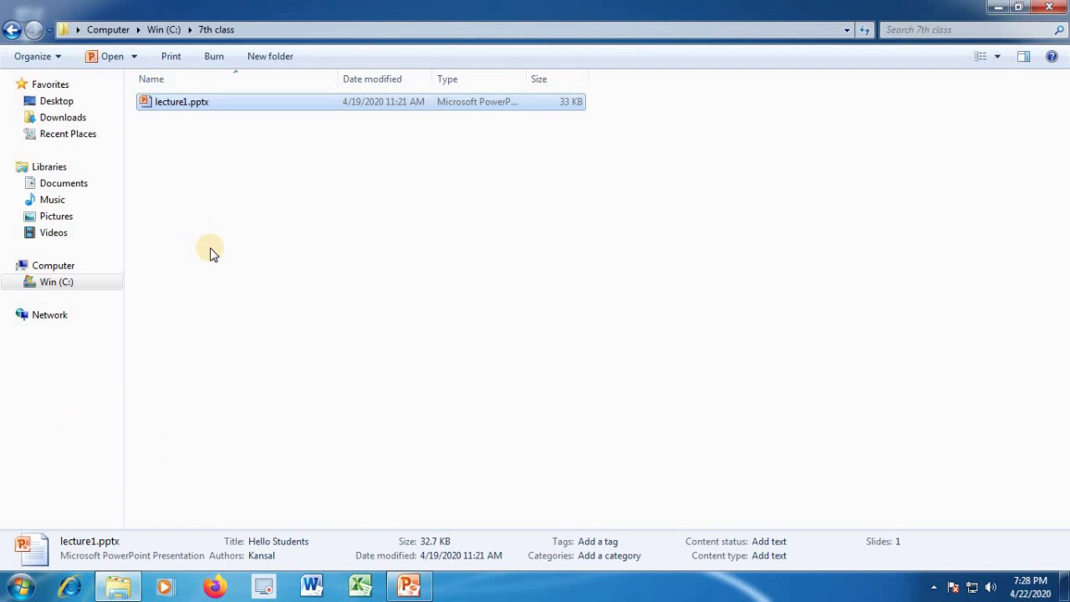
Show the computer's drives and dismiss the AutoPlay window for the win_7_AIO (E:) drive
left_click(61, 267)
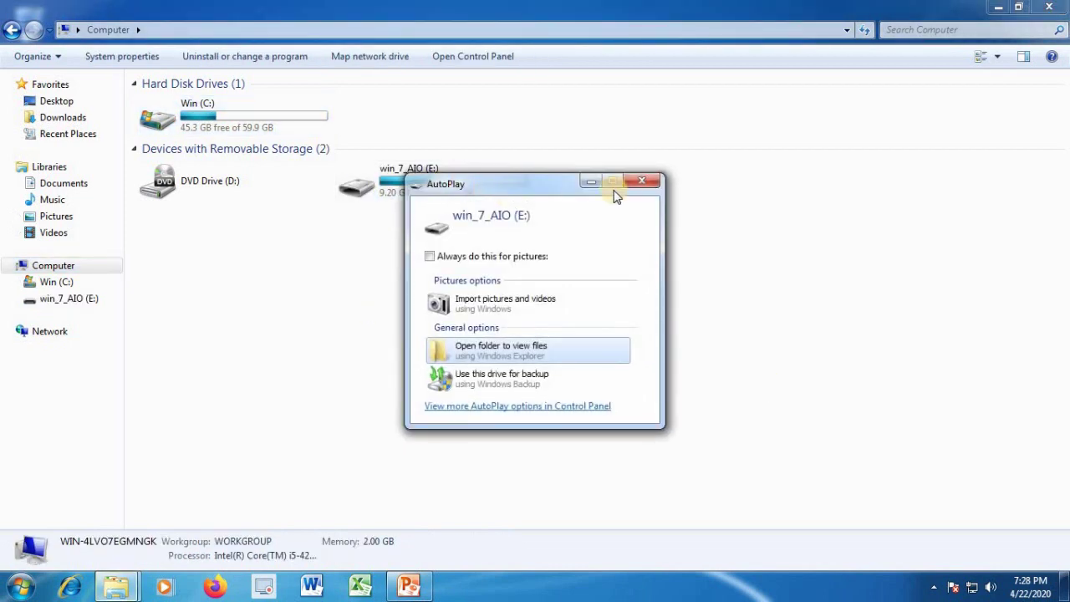
left_click(651, 189)
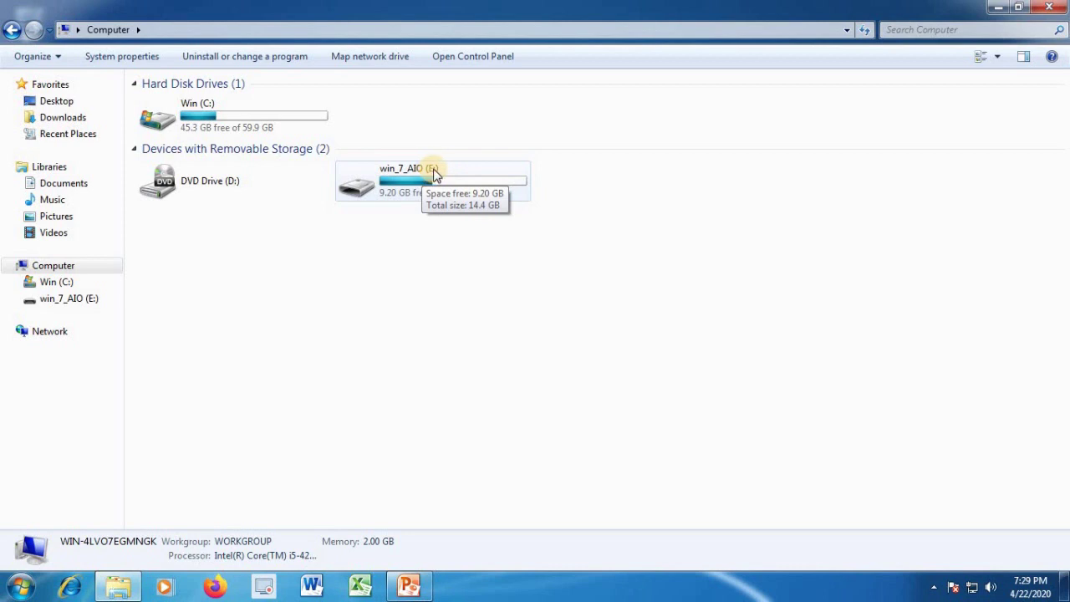
Send lecture1.pptx from the My Data folder in the Documents library to the win_7_AIO (E:) drive
left_click(70, 183)
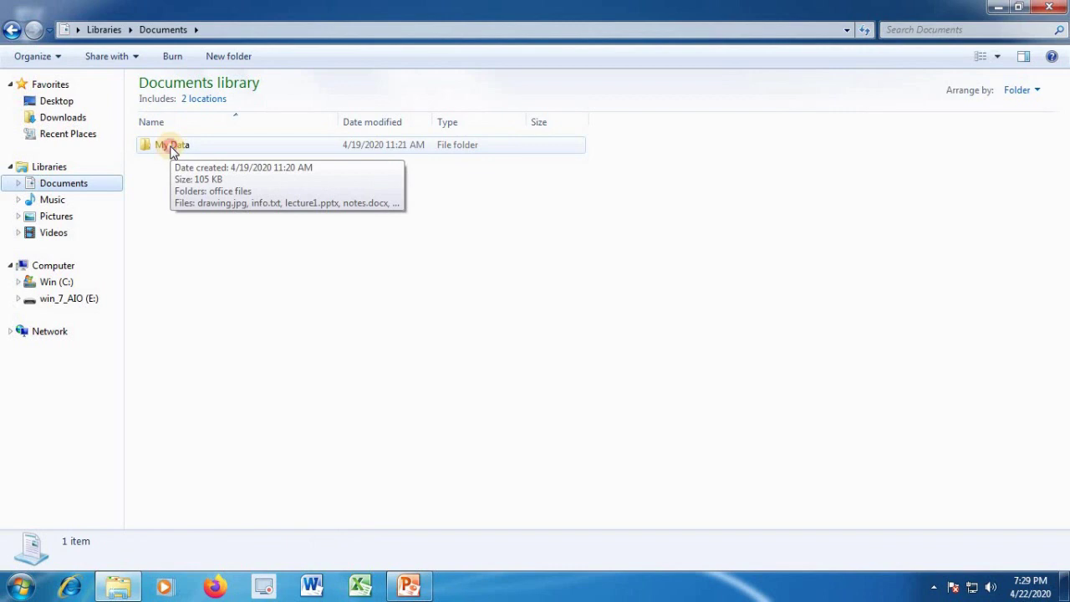
double_click(171, 148)
left_click(176, 198)
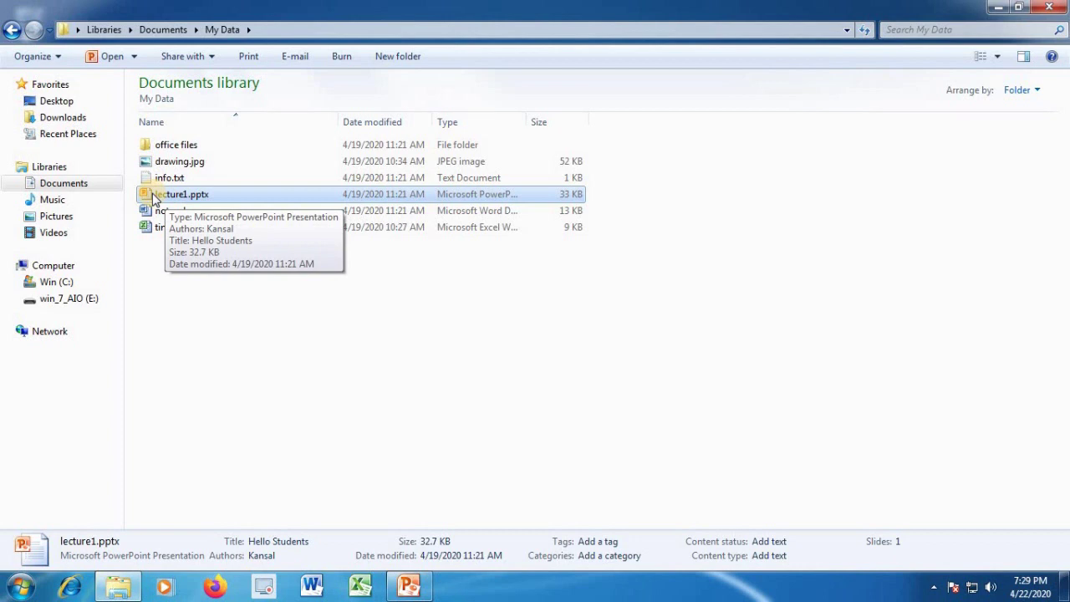
right_click(153, 198)
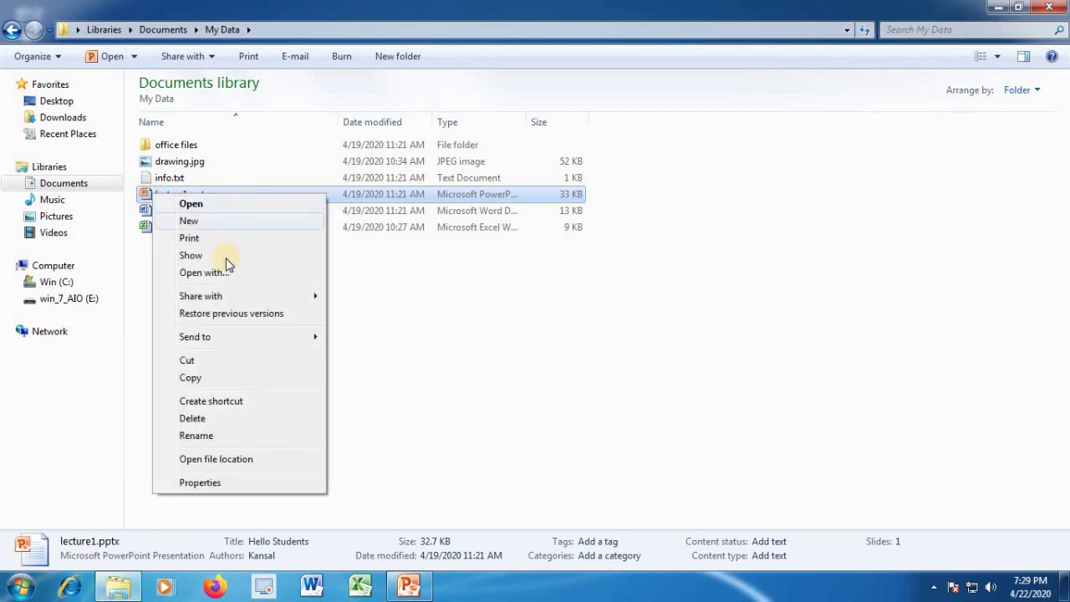
mouse_move(209, 343)
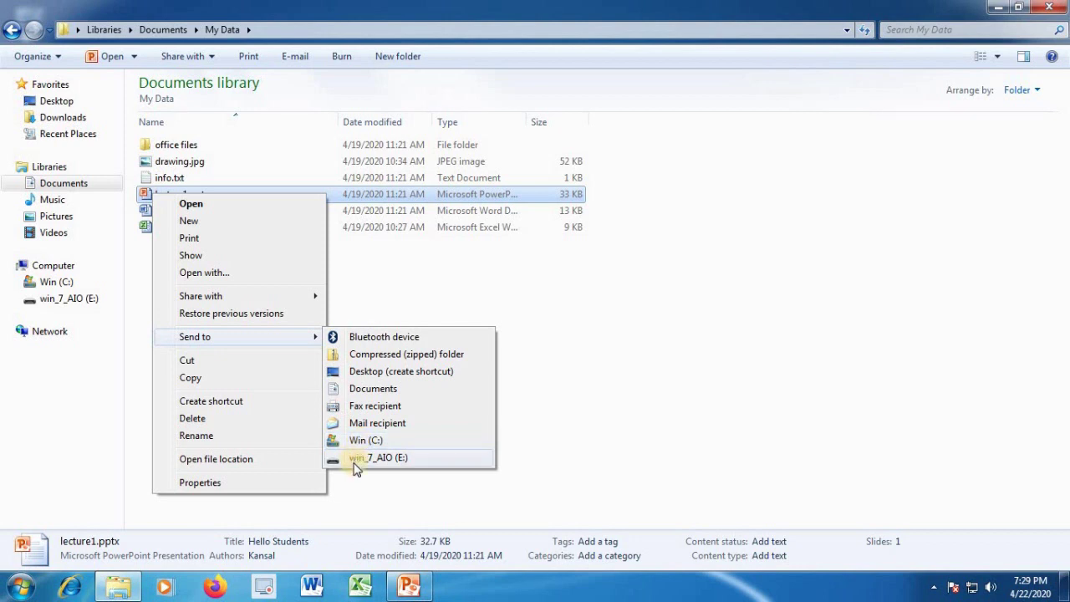
left_click(402, 462)
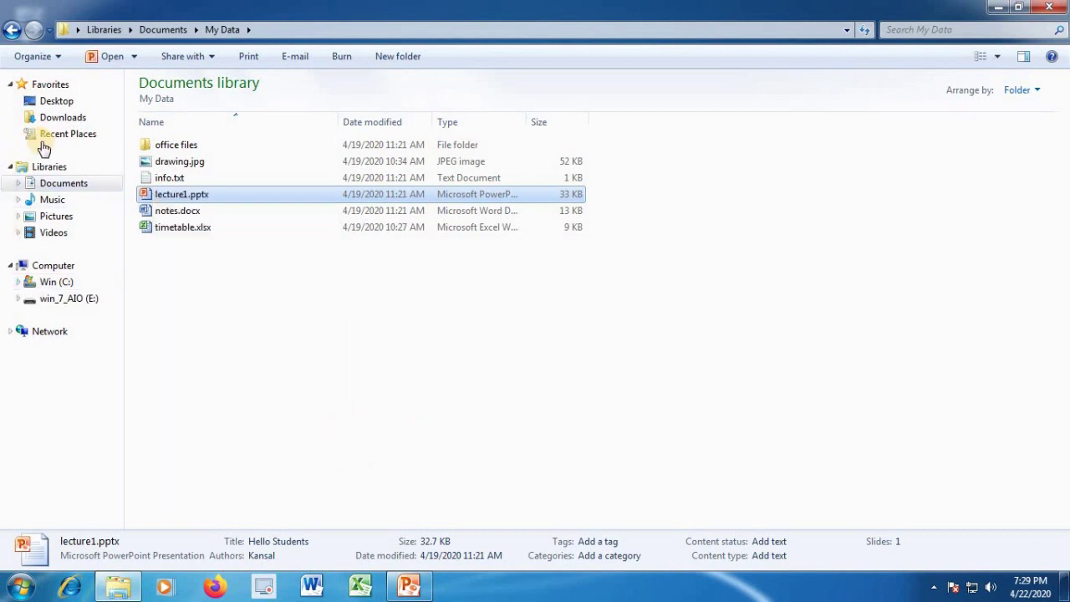
Check for lecture1.pptx on the win_7_AIO (E:) drive and close the Explorer window
left_click(74, 301)
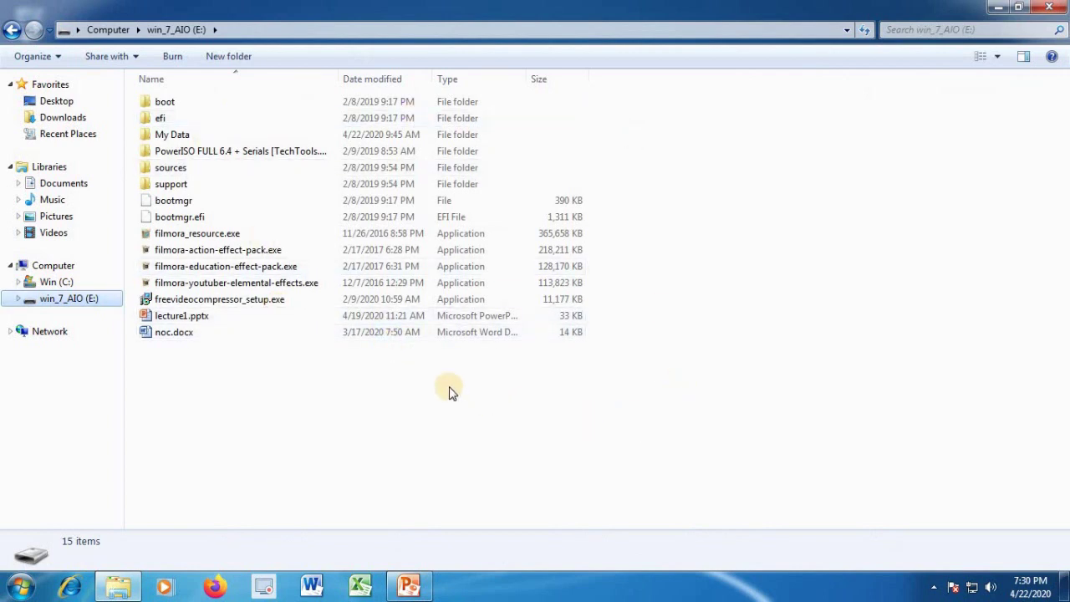
left_click(174, 318)
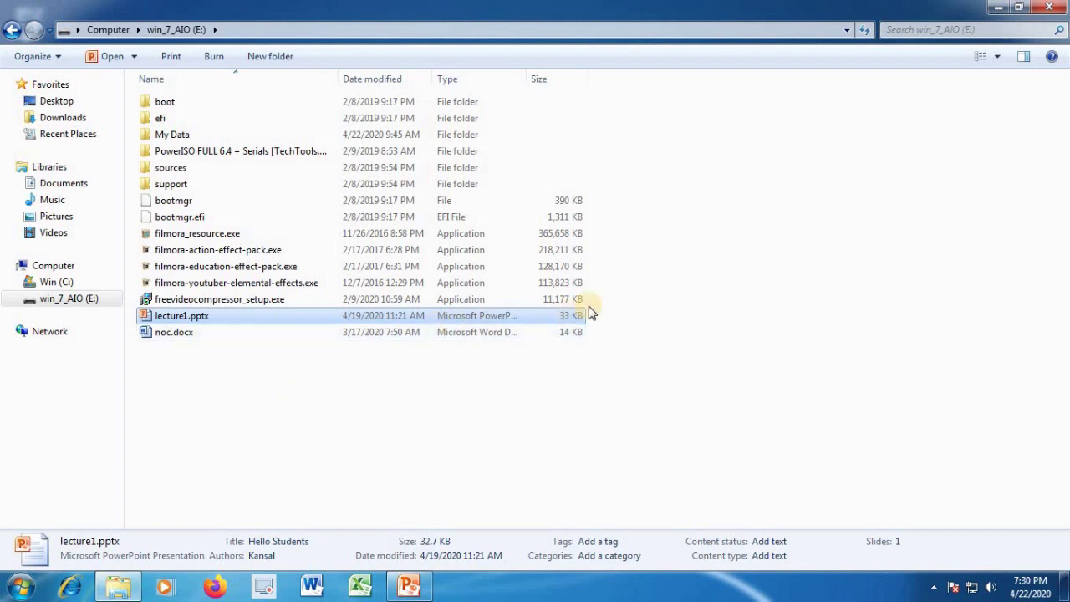
left_click(1049, 8)
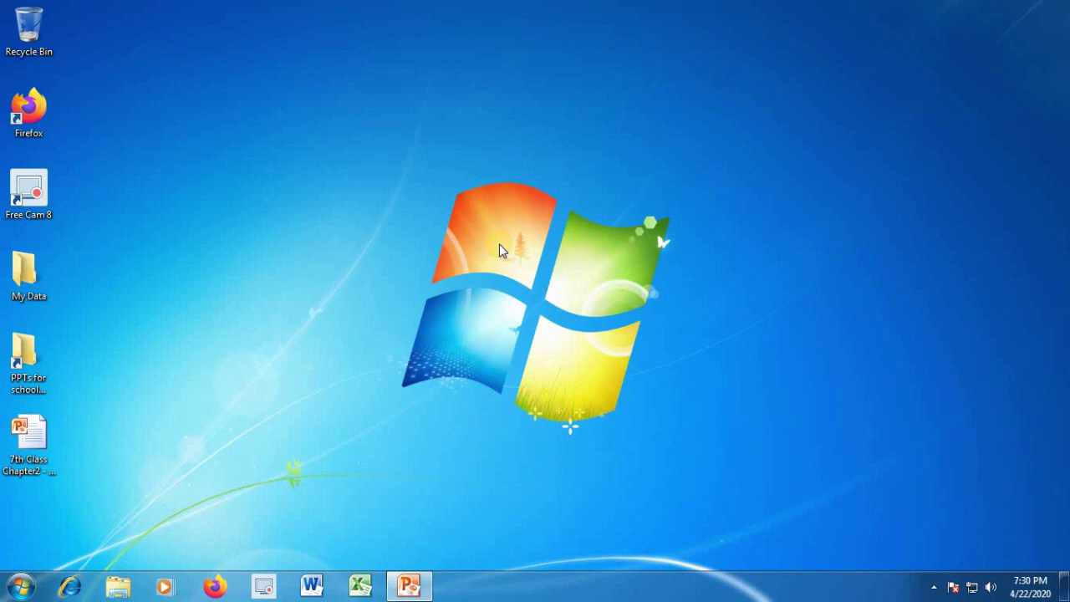
Launch Calculator through the Run dialog with the command calc
key("super+r")
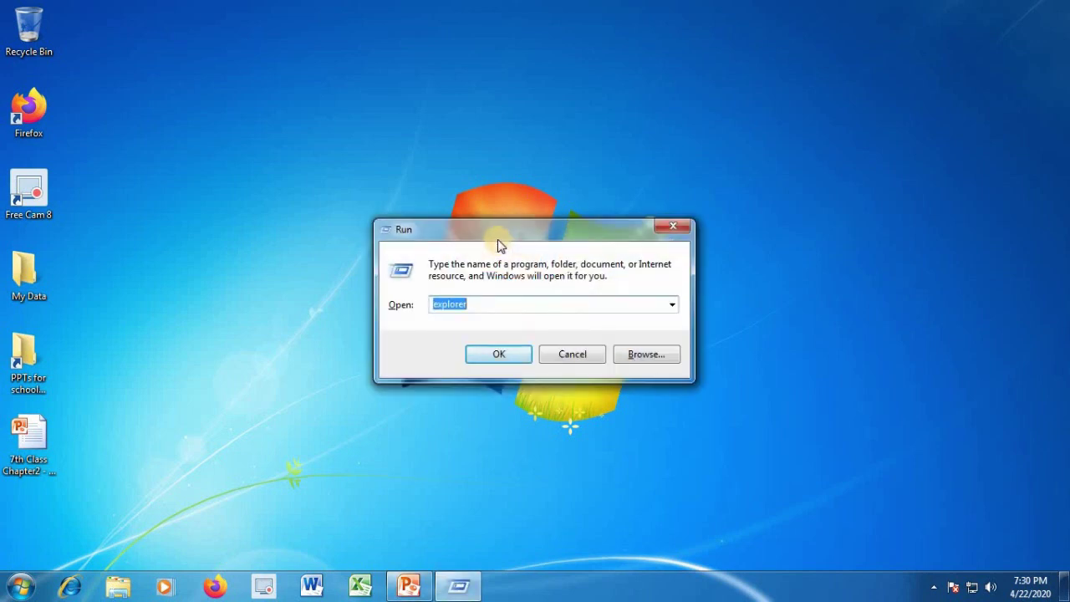
type("calc")
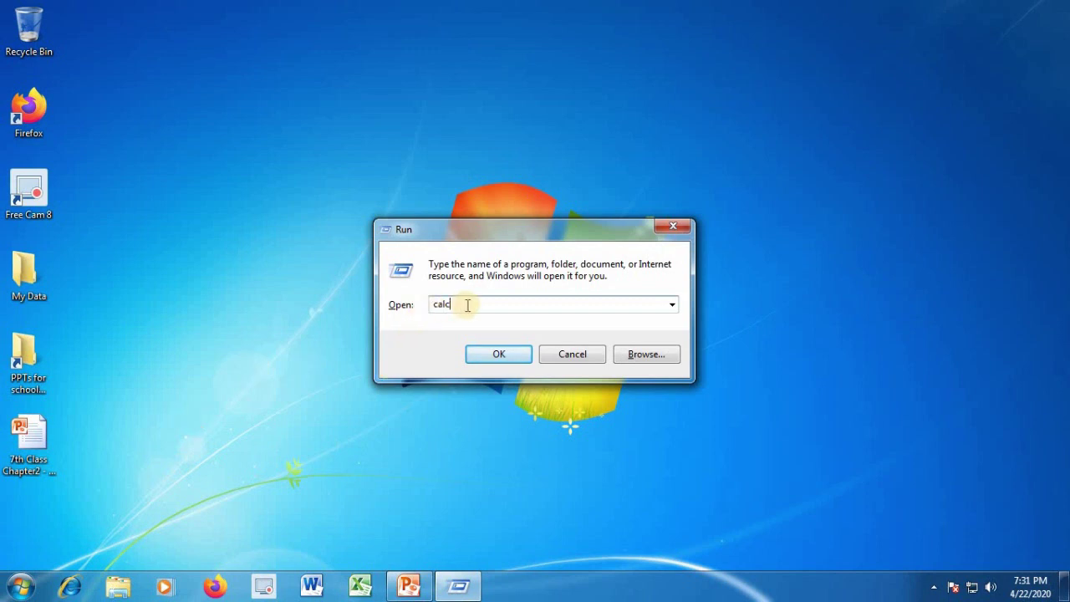
left_click(495, 355)
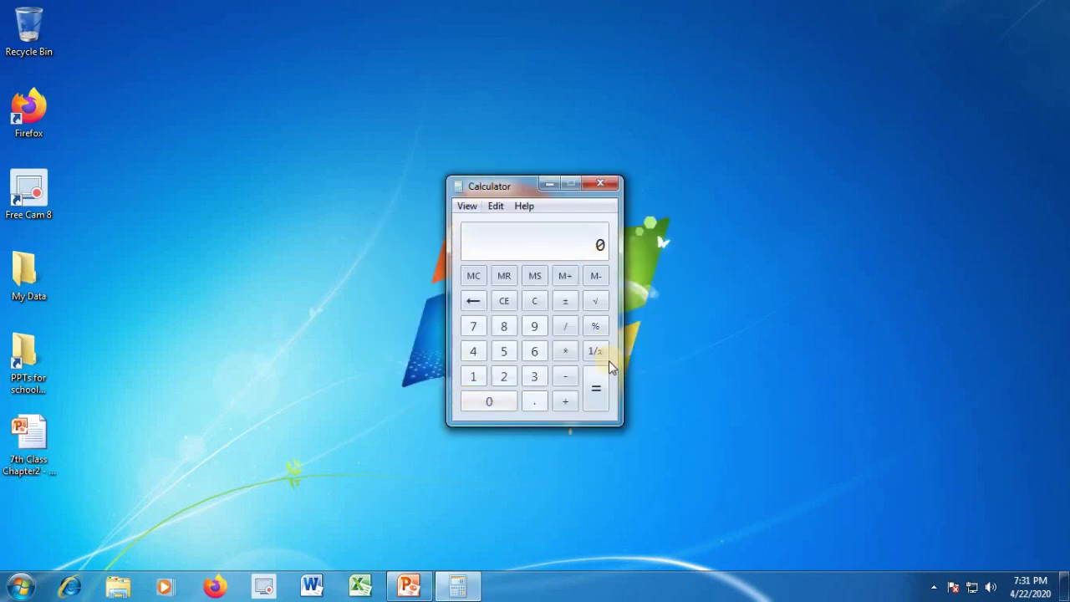
Add 458 and 69 in Calculator and close it
left_click(474, 352)
left_click(507, 353)
left_click(504, 328)
left_click(535, 351)
left_click(535, 326)
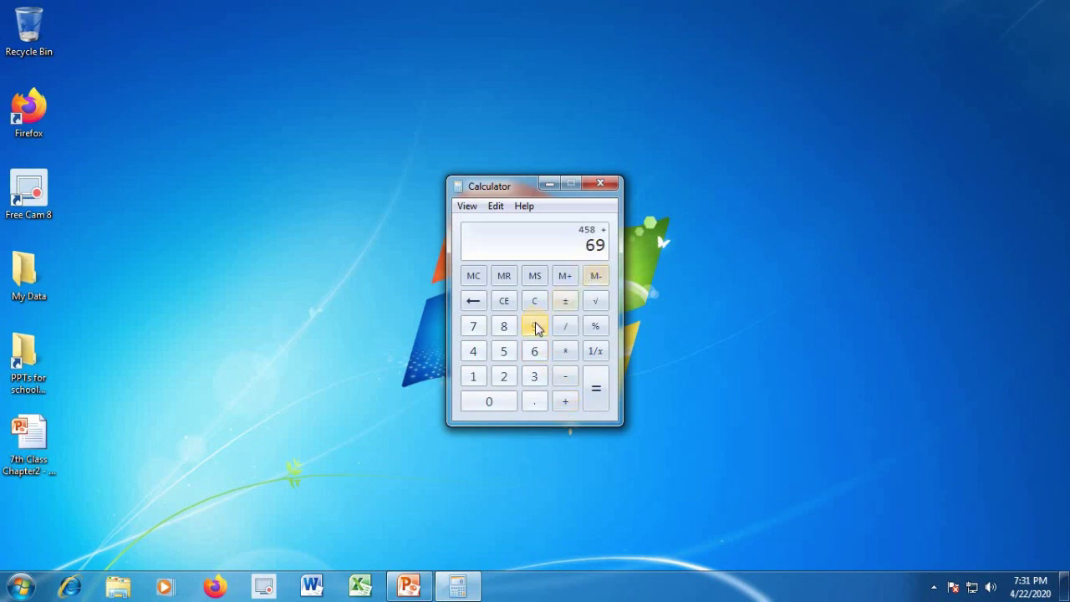
left_click(600, 395)
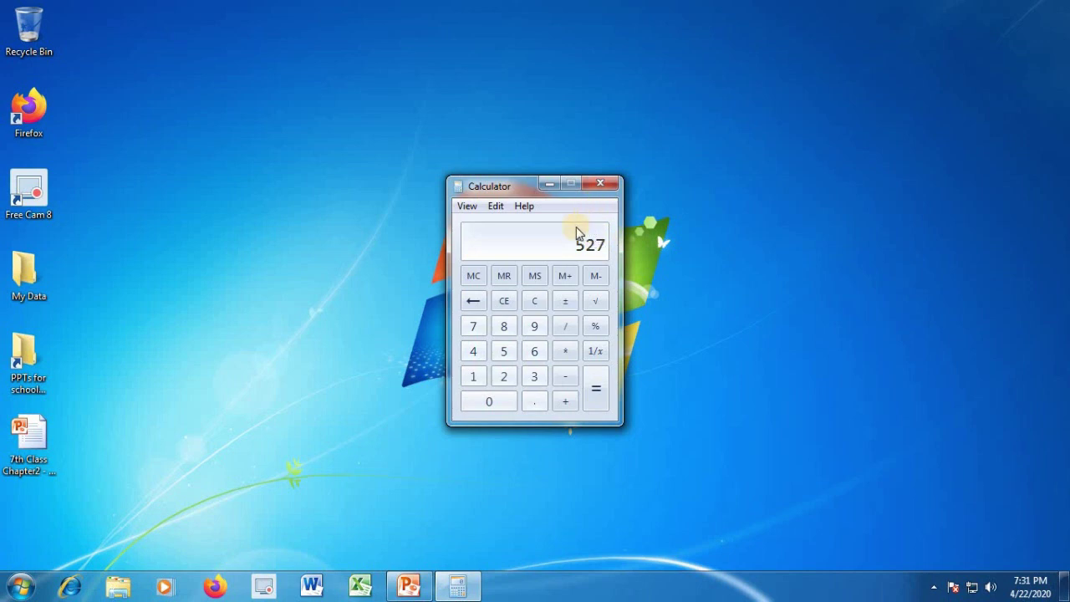
left_click(601, 182)
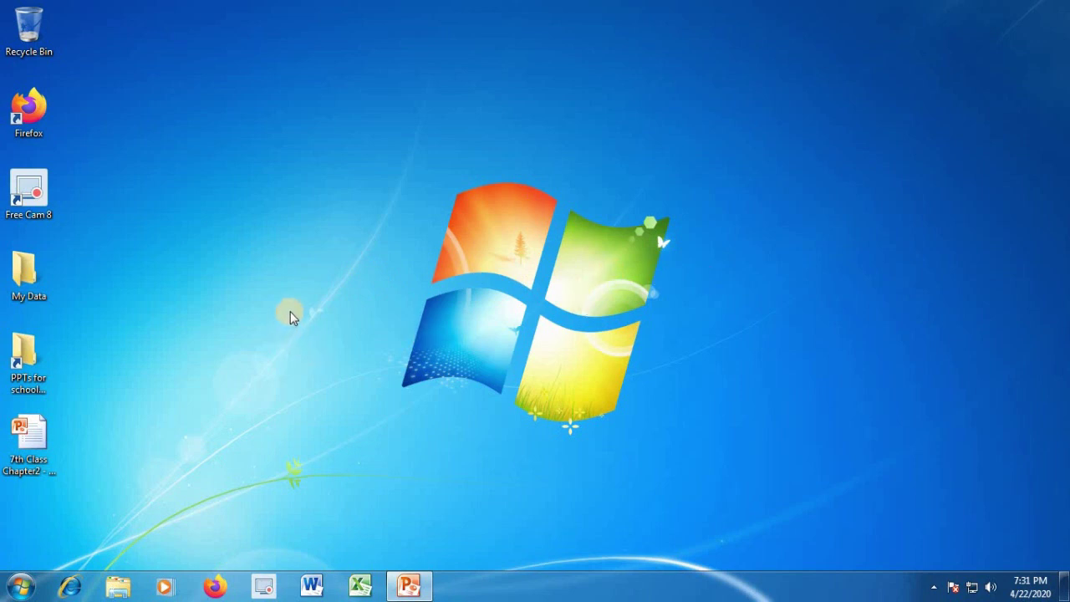
Open the Desktop Background settings from the desktop's personalization options
right_click(378, 127)
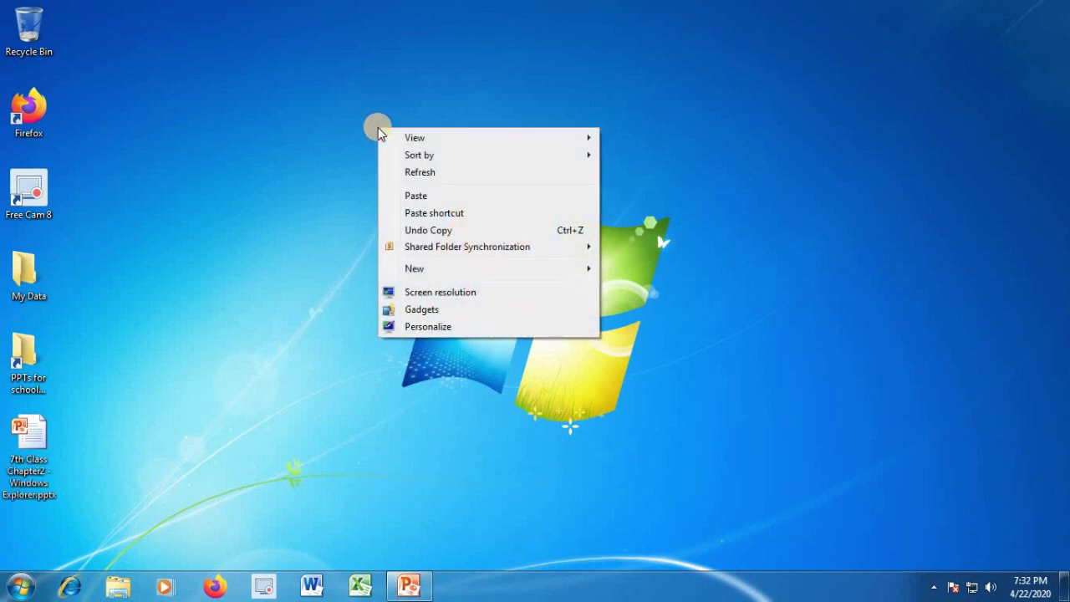
left_click(429, 327)
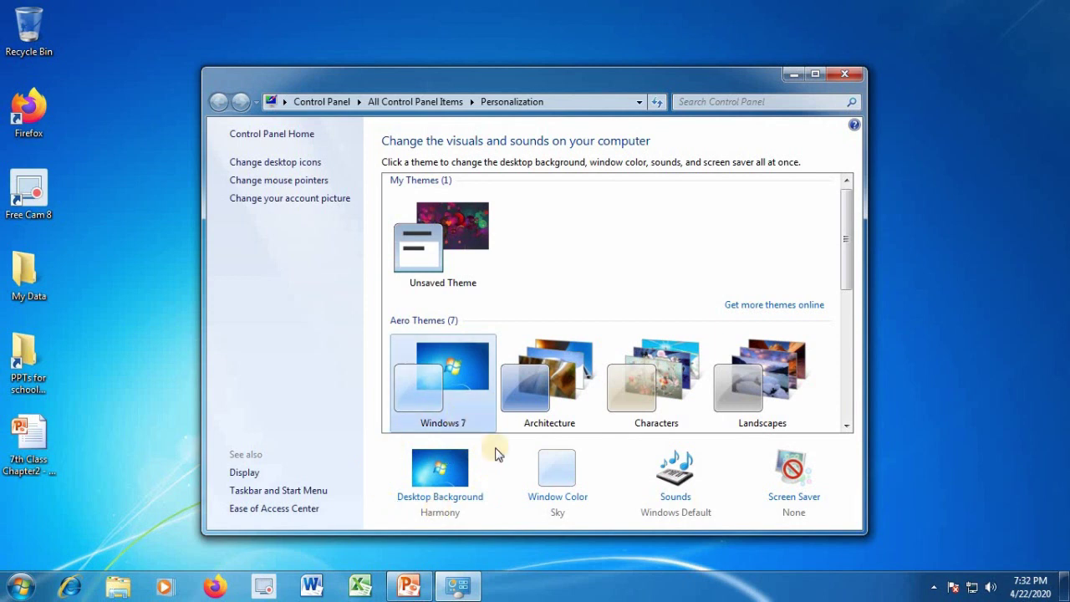
left_click(454, 501)
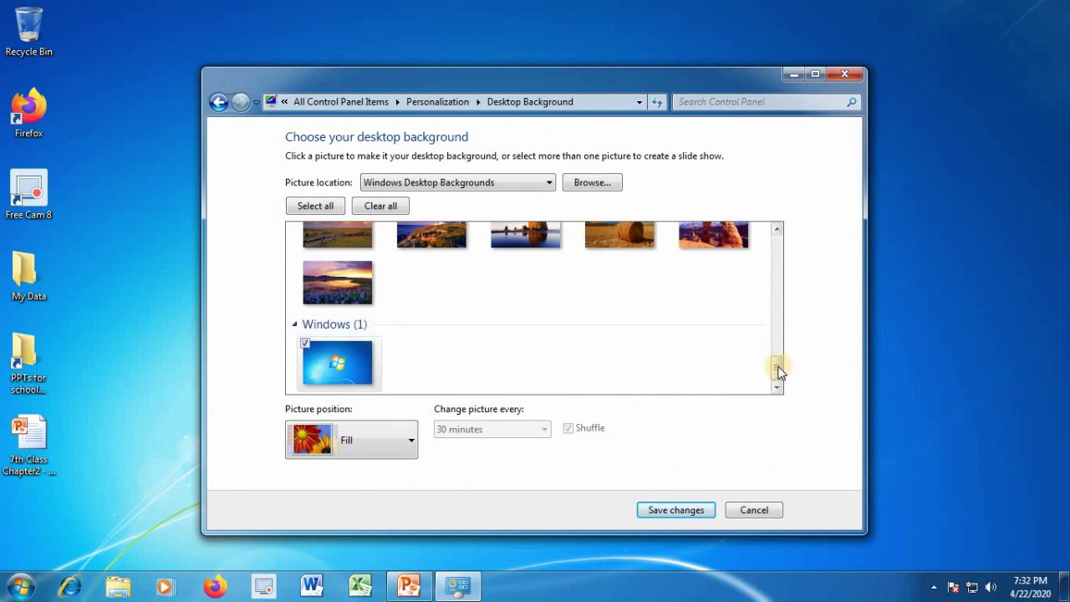
Try the sixth picture in the Architecture group, the lit curved structure at night, as the desktop background
left_click_drag(776, 368, 798, 250)
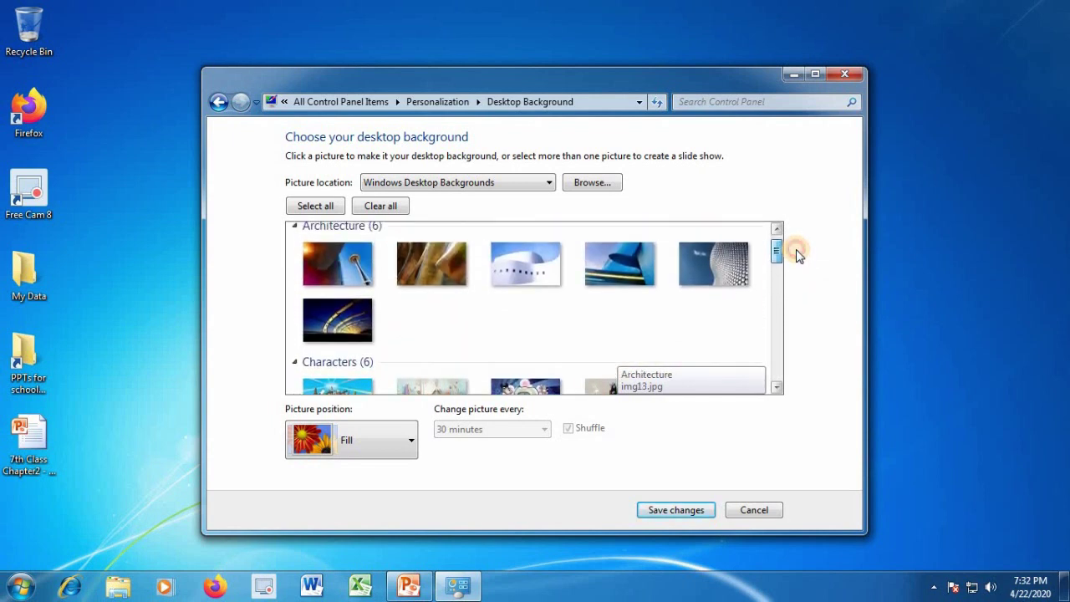
left_click(350, 323)
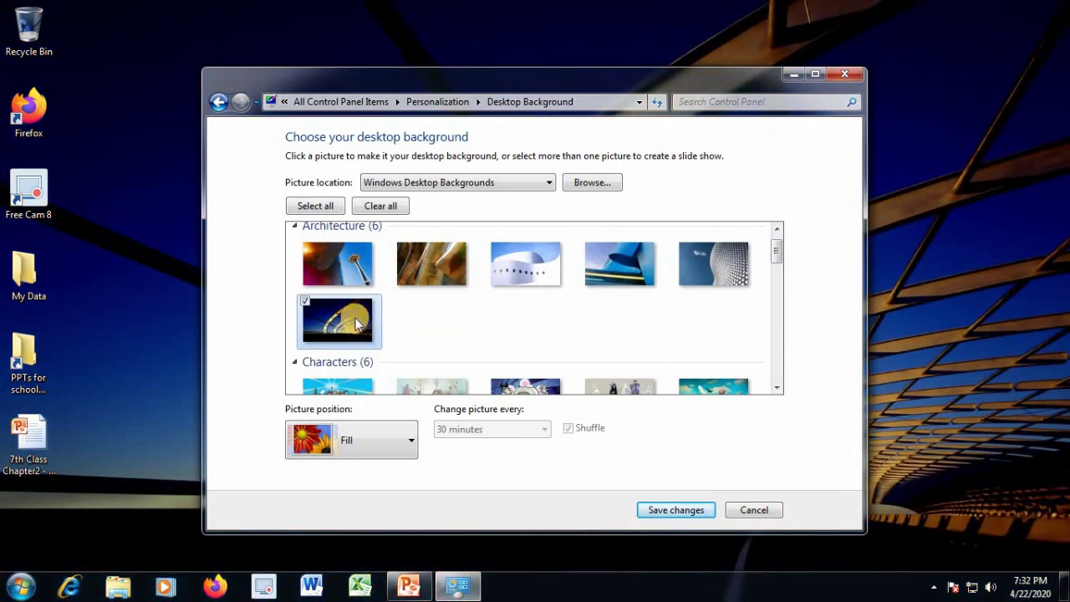
mouse_move(425, 82)
left_mouse_down()
mouse_move(667, 241)
mouse_move(805, 271)
mouse_move(220, 59)
mouse_move(287, 86)
mouse_move(544, 241)
mouse_move(509, 150)
mouse_move(424, 78)
left_mouse_up()
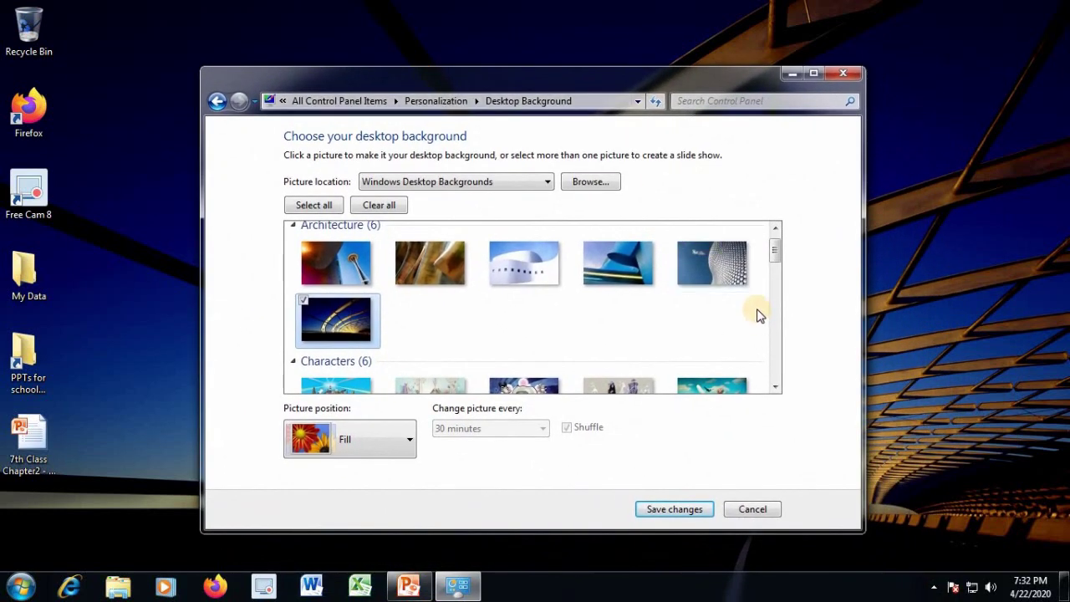
Choose the waterfall picture in the Landscapes group as the desktop background
left_click_drag(776, 251, 782, 291)
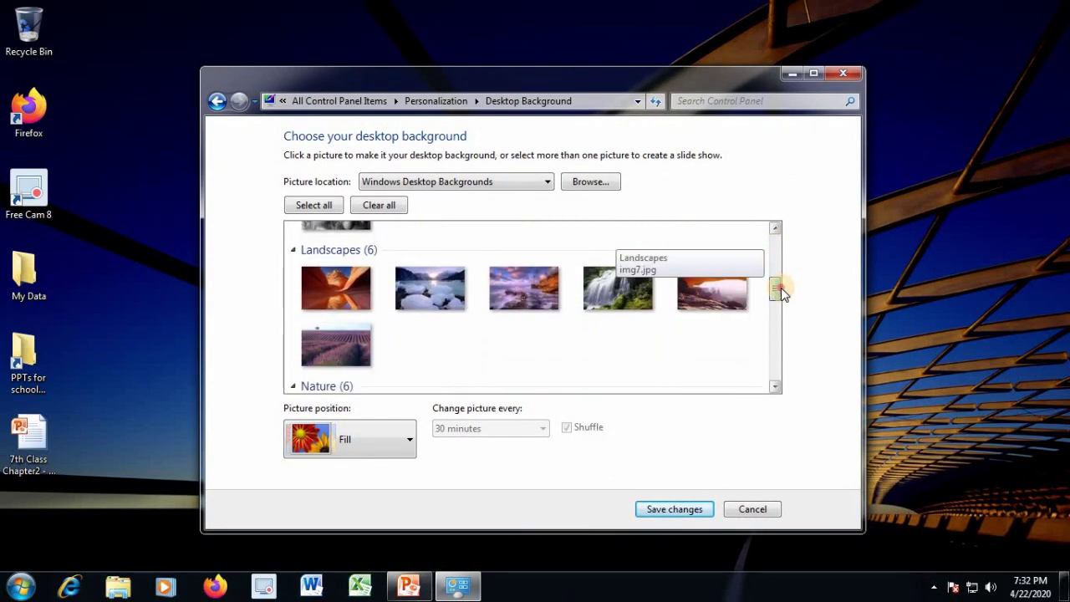
left_click(625, 292)
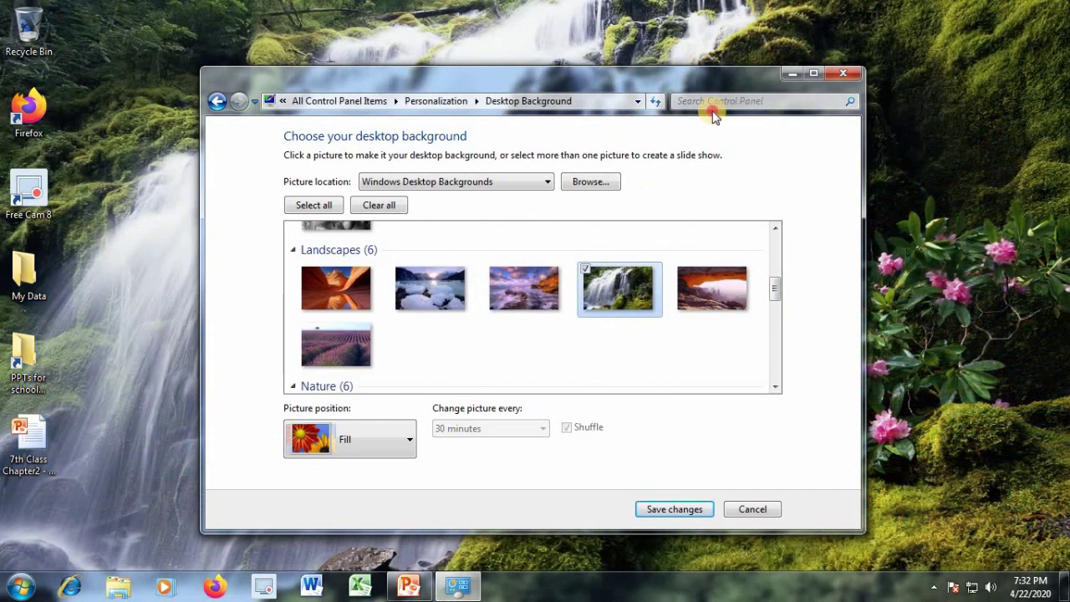
Choose the fourth picture in the Scenes group, the dark abstract shapes, as the desktop background
mouse_move(605, 78)
left_mouse_down()
mouse_move(897, 170)
mouse_move(591, 90)
left_mouse_up()
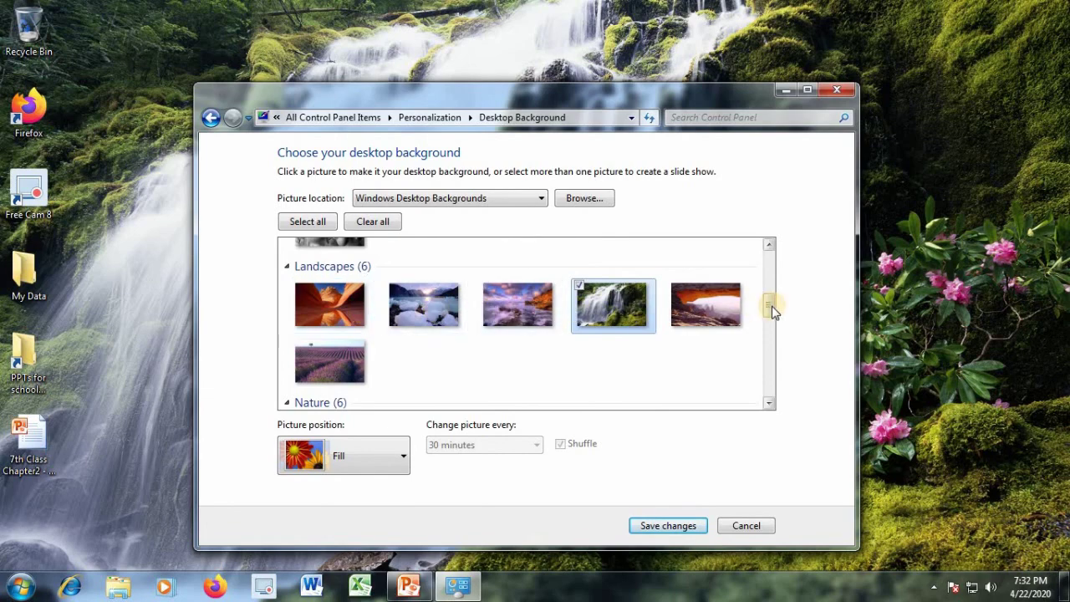
left_click_drag(773, 311, 774, 350)
left_click(617, 309)
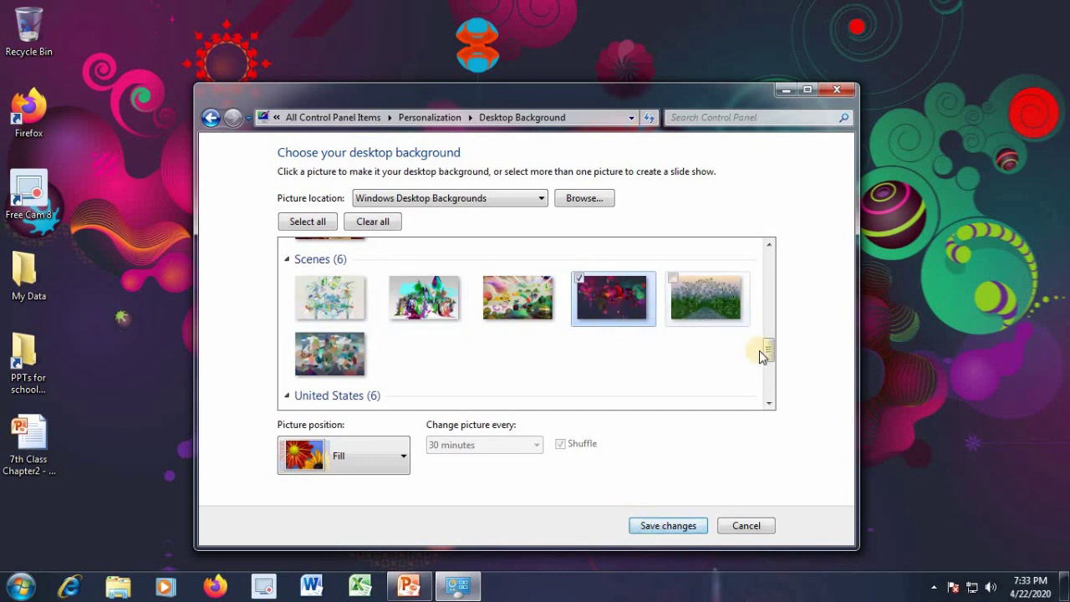
Examine the drives under Computer in the background picture folder browser and close it without choosing a folder
scroll(769, 368, "down", 1)
left_click_drag(769, 367, 788, 253)
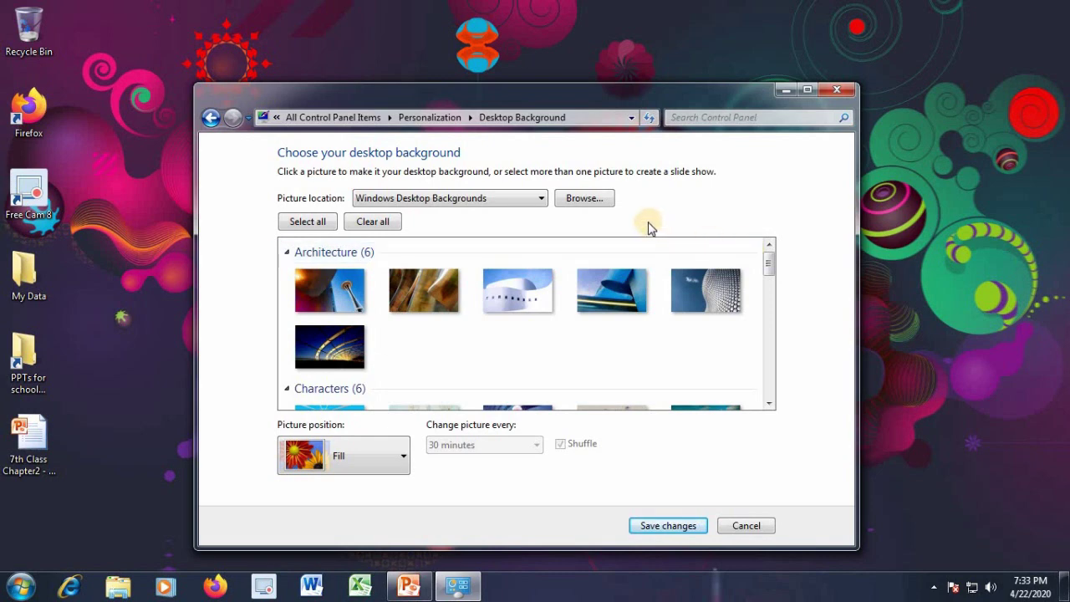
left_click(585, 199)
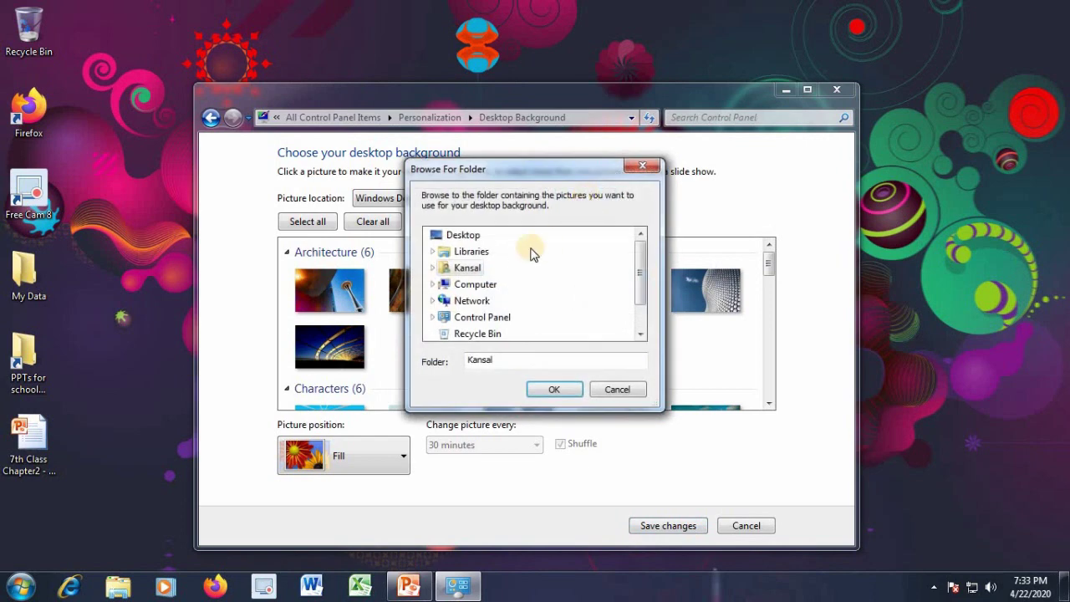
double_click(477, 289)
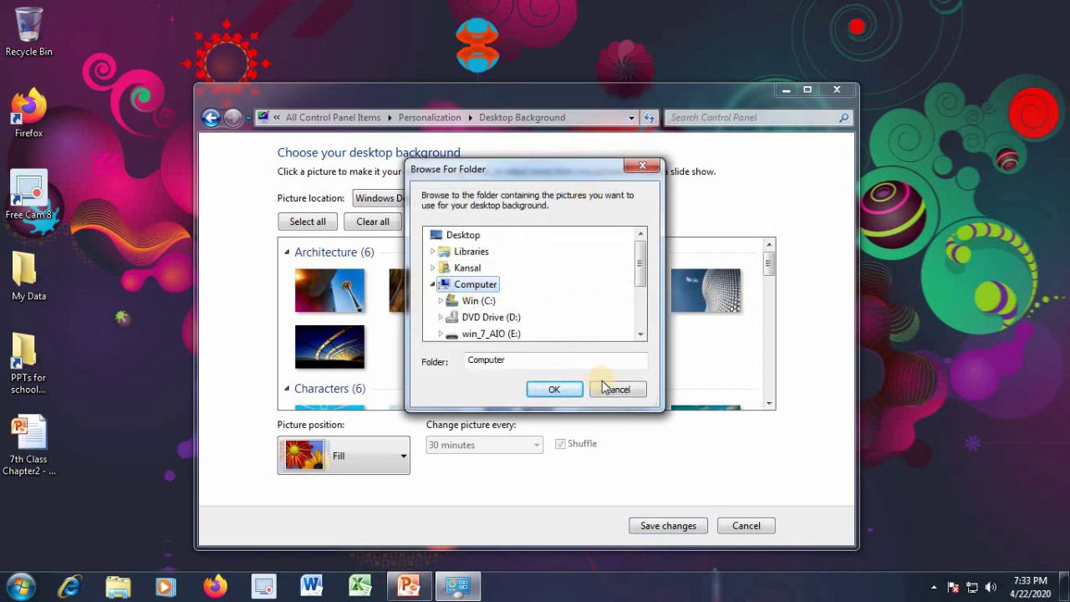
left_click(653, 167)
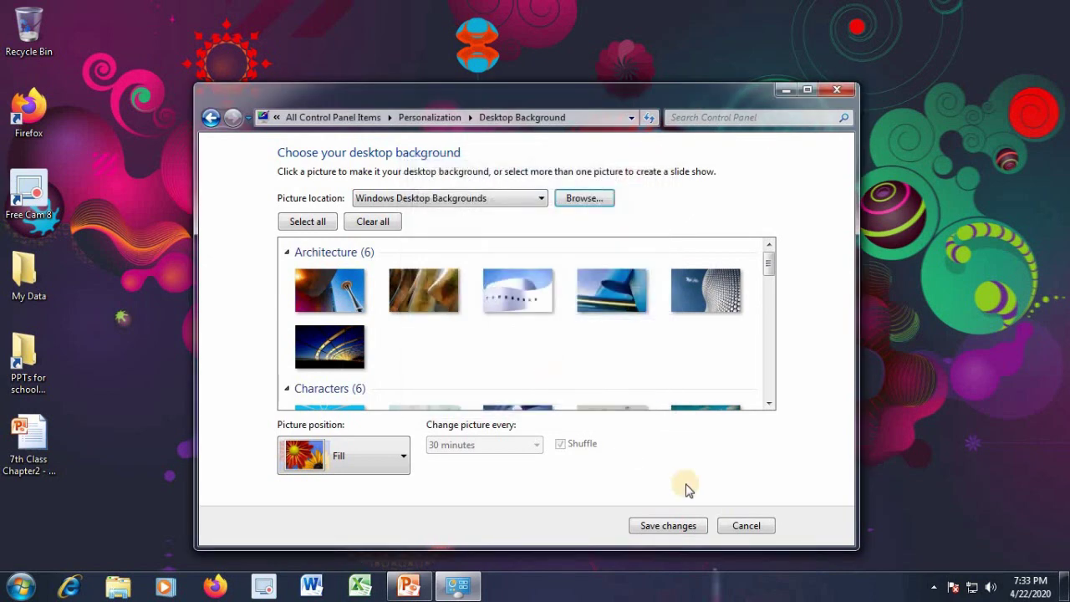
Save the desktop background selection and close the Personalization window
left_click(668, 528)
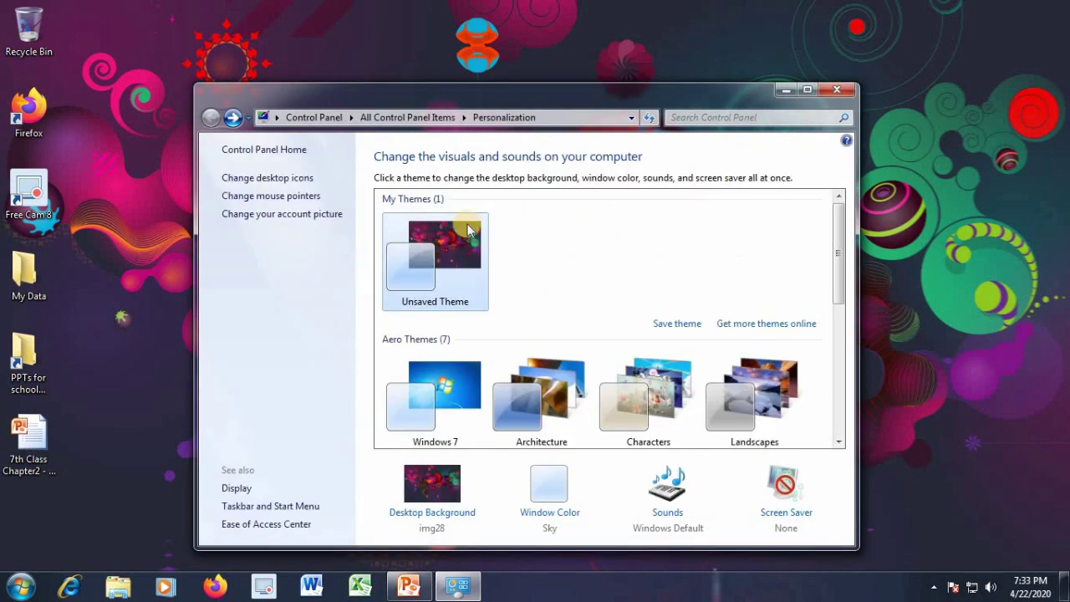
left_click(837, 92)
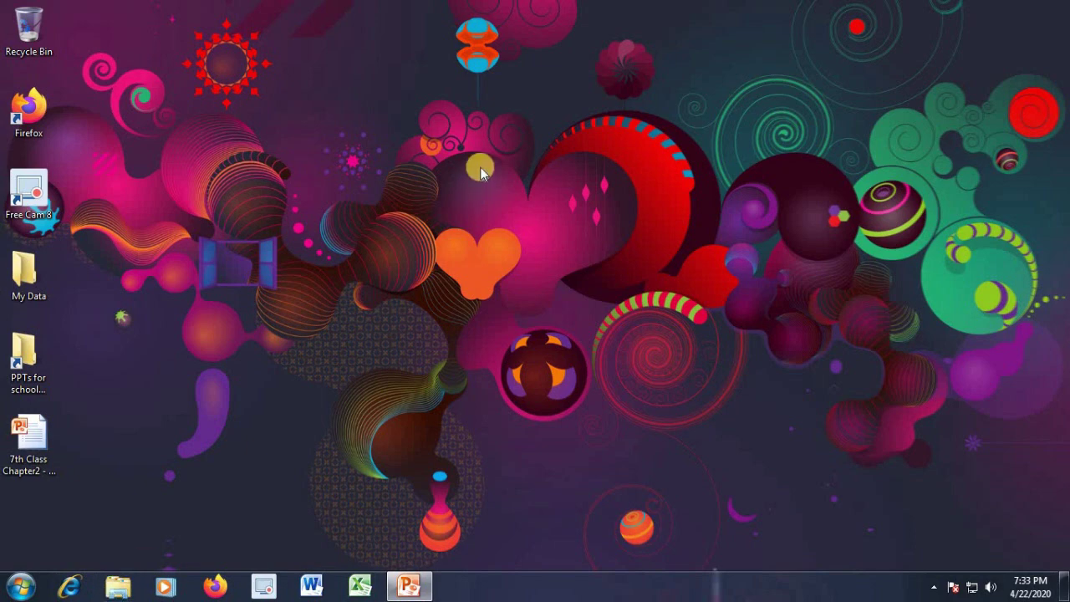
Launch Windows Explorer with the Run command "explorer" and maximize its window
key("super+r")
type("explorer")
left_click(516, 355)
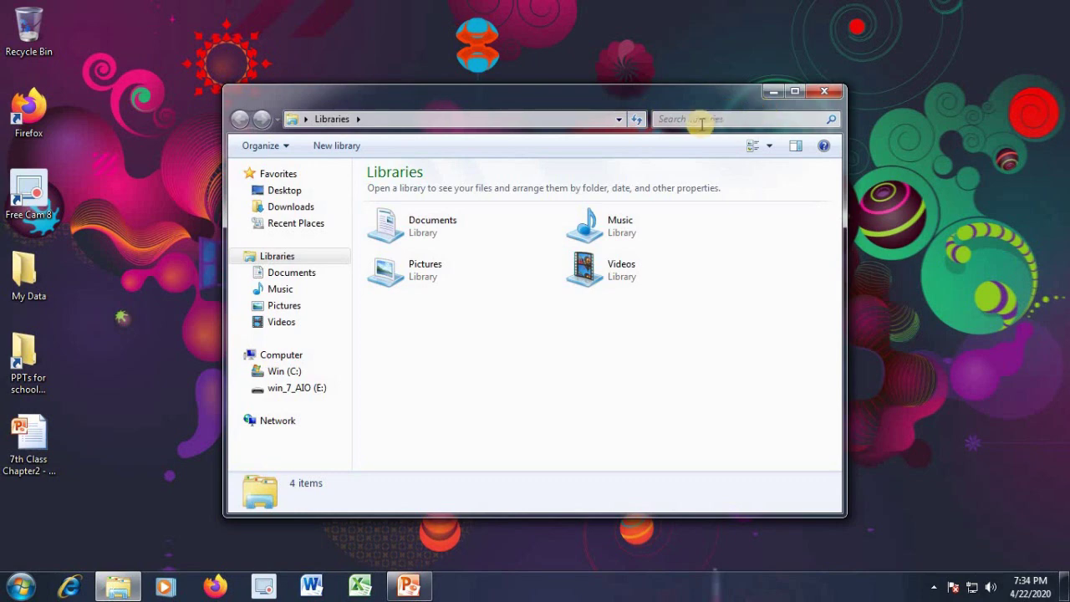
left_click(795, 90)
Search the Libraries for "lecture1"
left_click(897, 32)
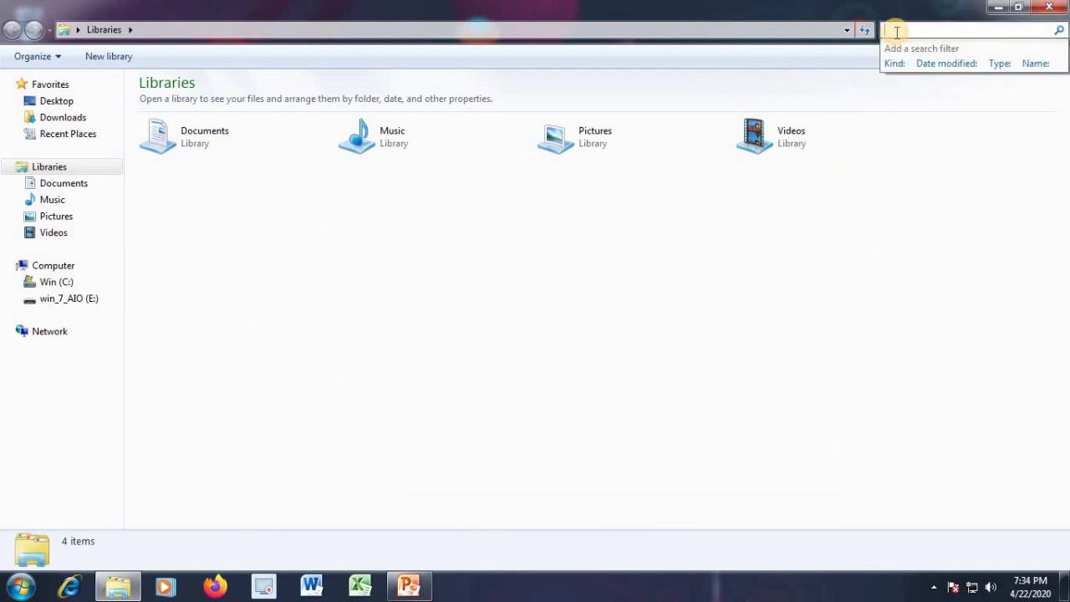
type("lectur")
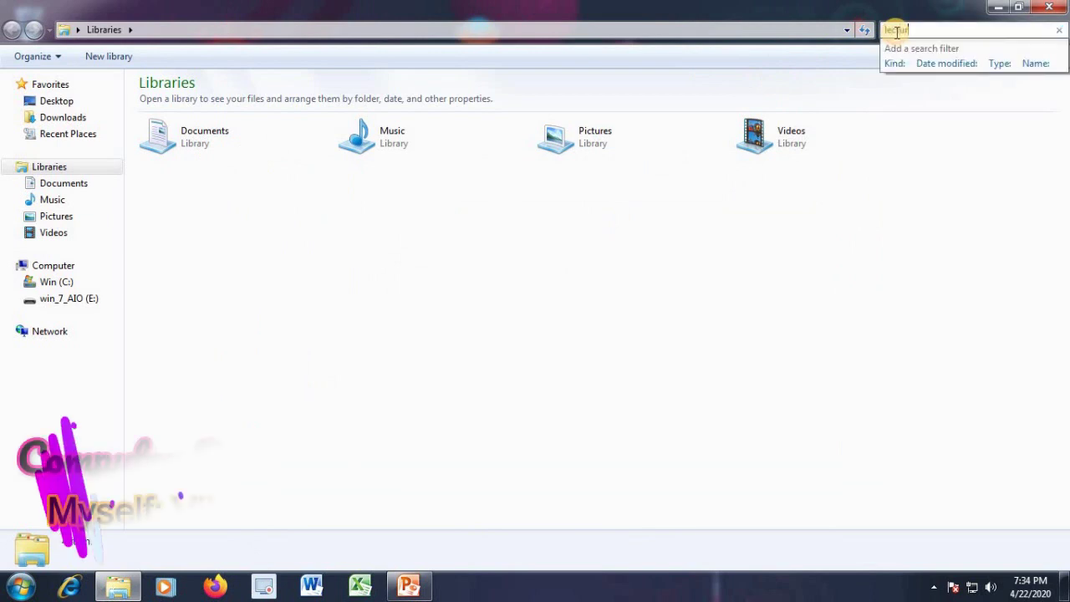
type("e1")
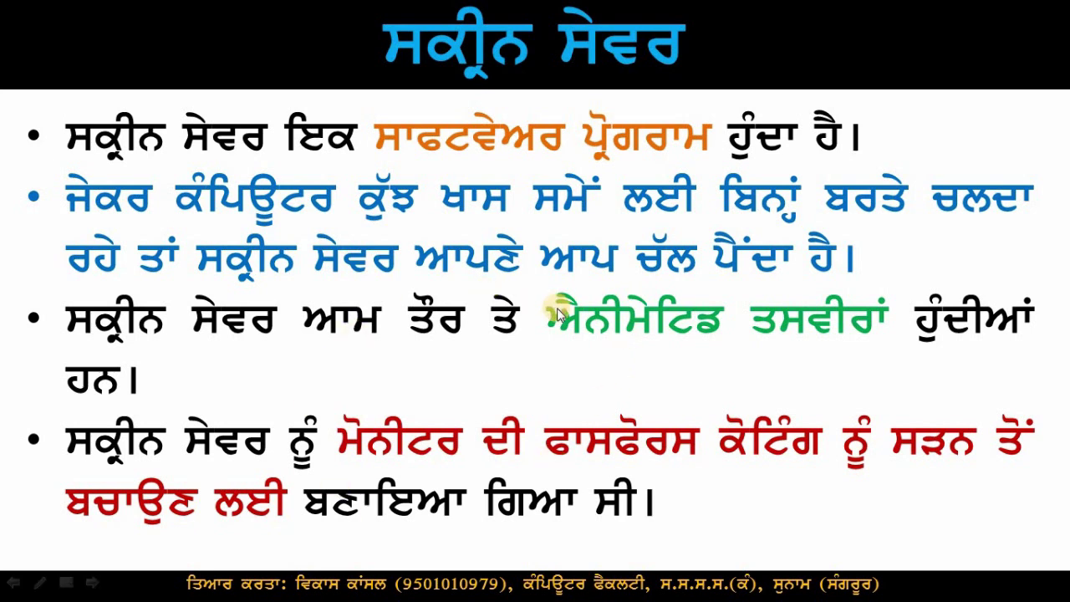
Show the desktop and open the Screen Saver settings from its personalization options
key("super+d")
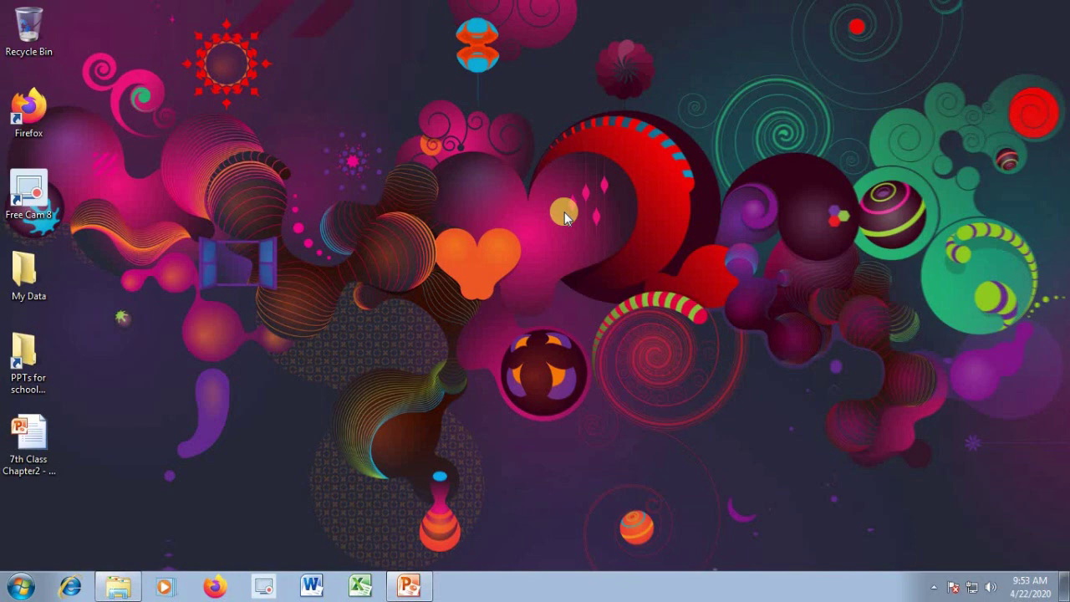
right_click(499, 192)
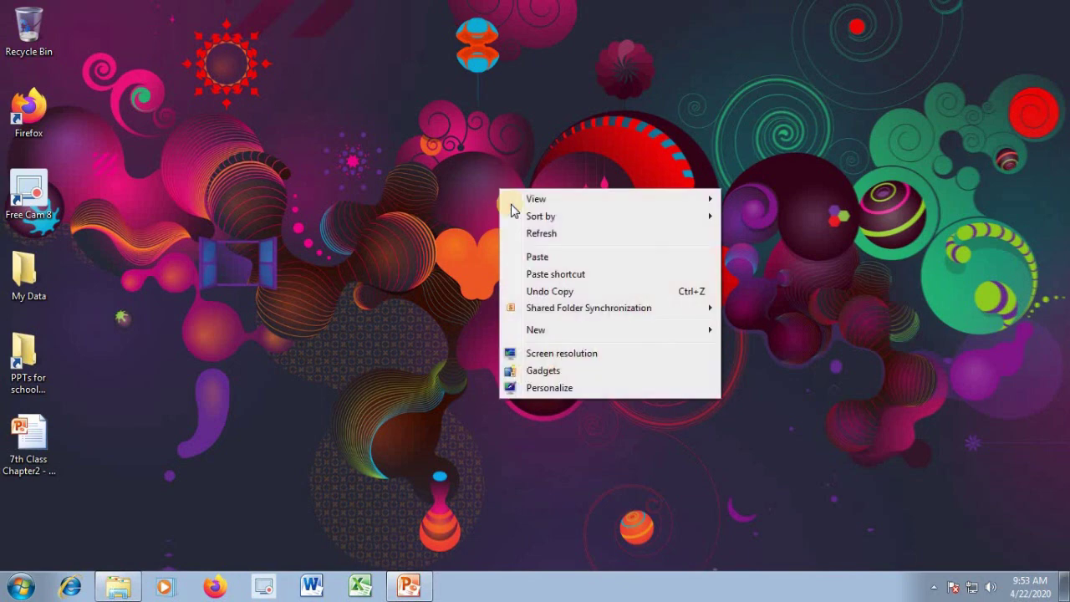
left_click(544, 389)
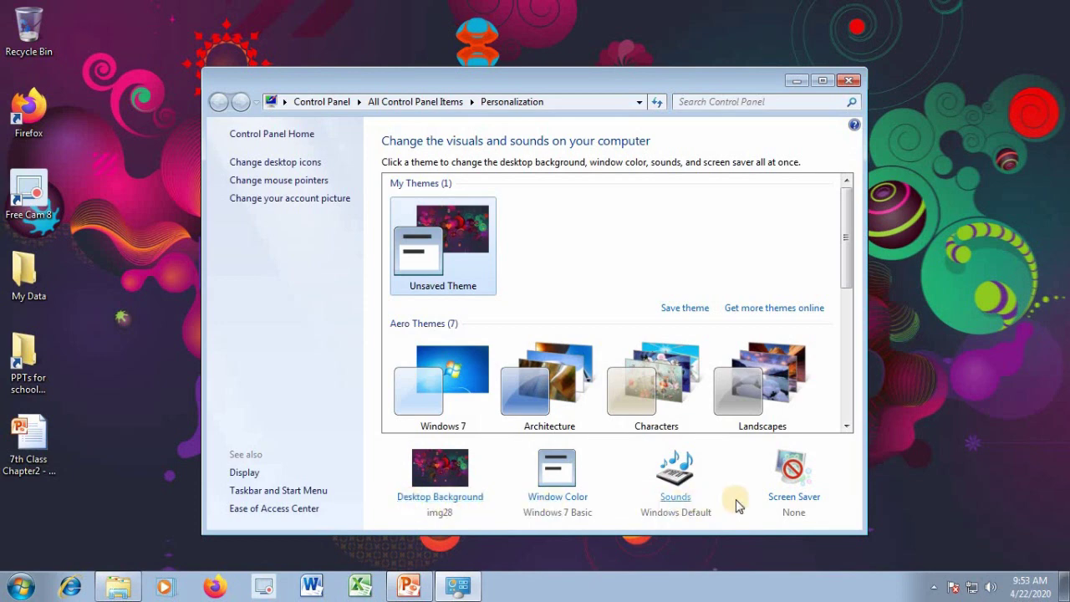
left_click(794, 497)
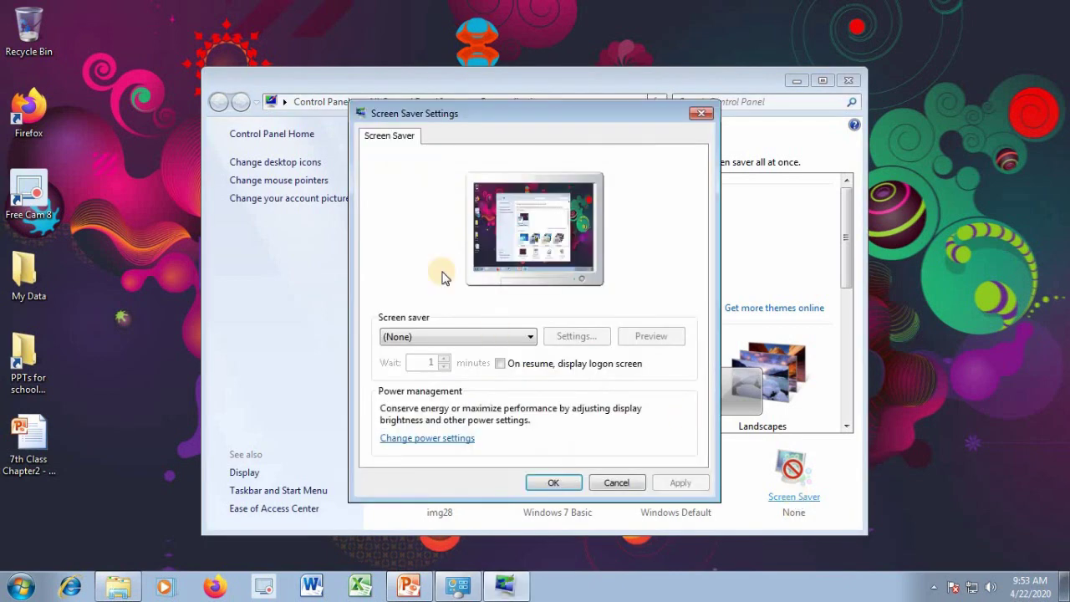
Try the Bubbles screen saver with a 1-minute wait and preview it full screen
left_click(400, 338)
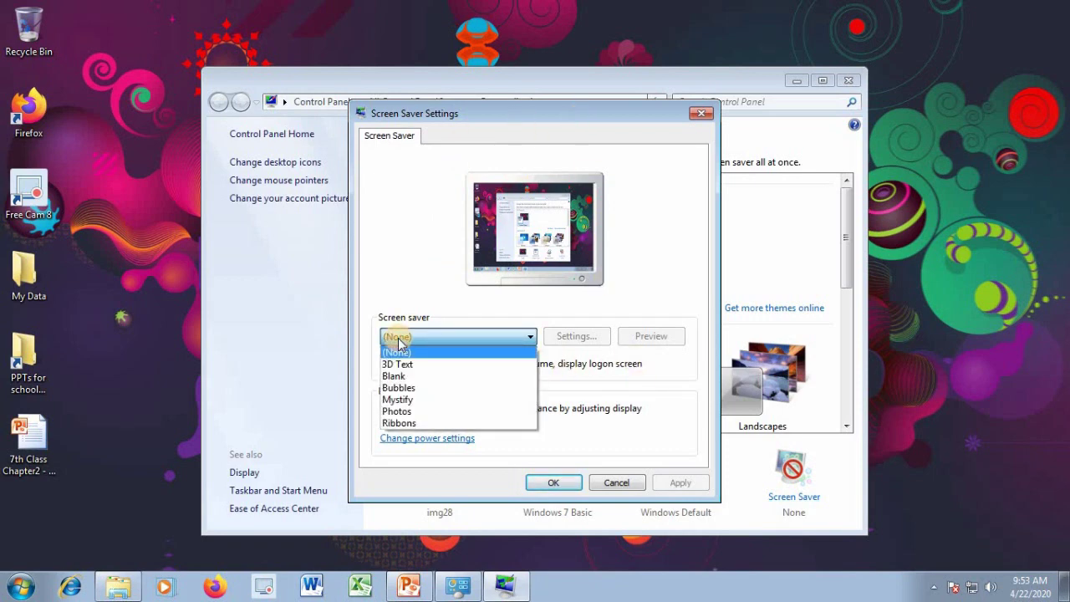
left_click(418, 389)
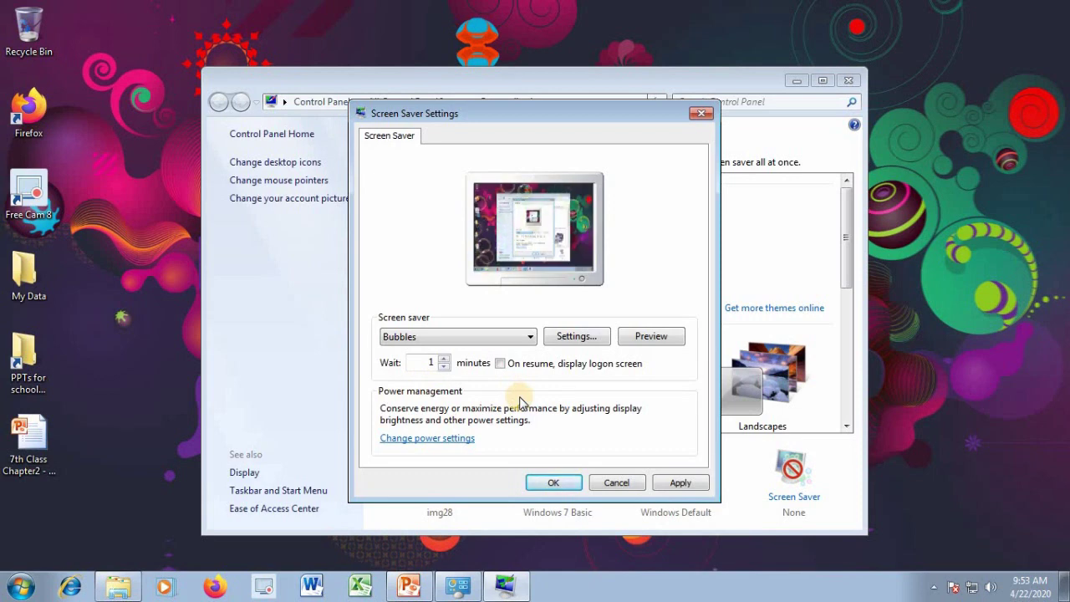
left_click(649, 343)
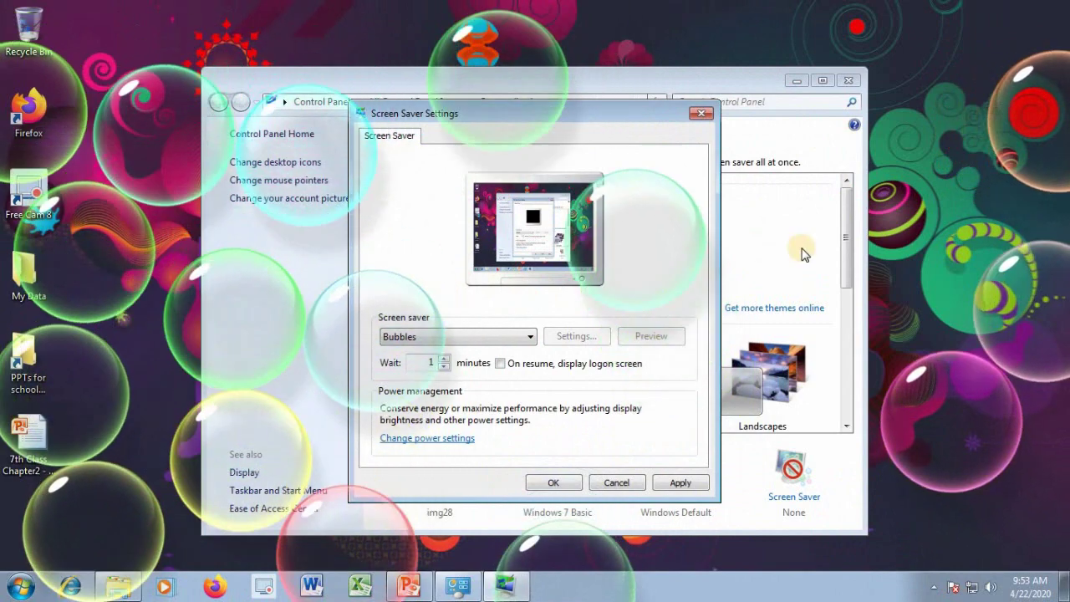
mouse_move(786, 256)
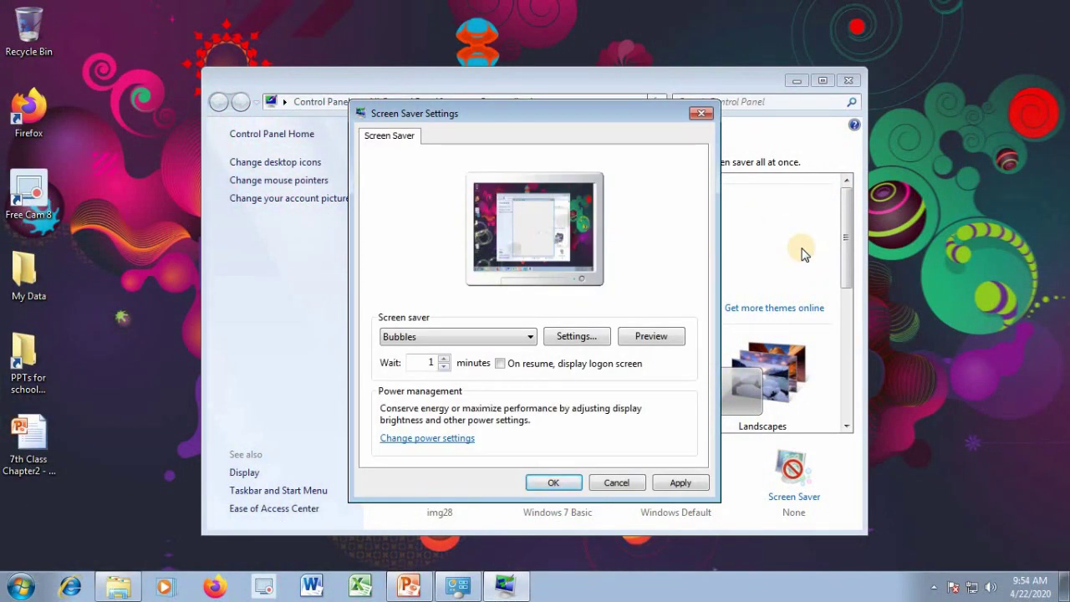
left_click(443, 359)
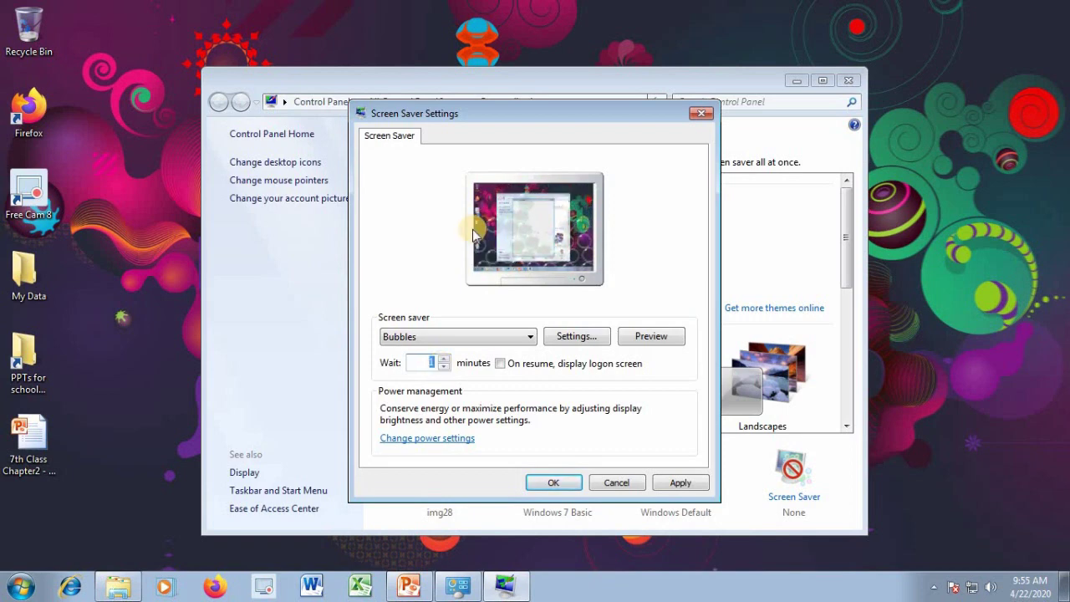
left_click(553, 483)
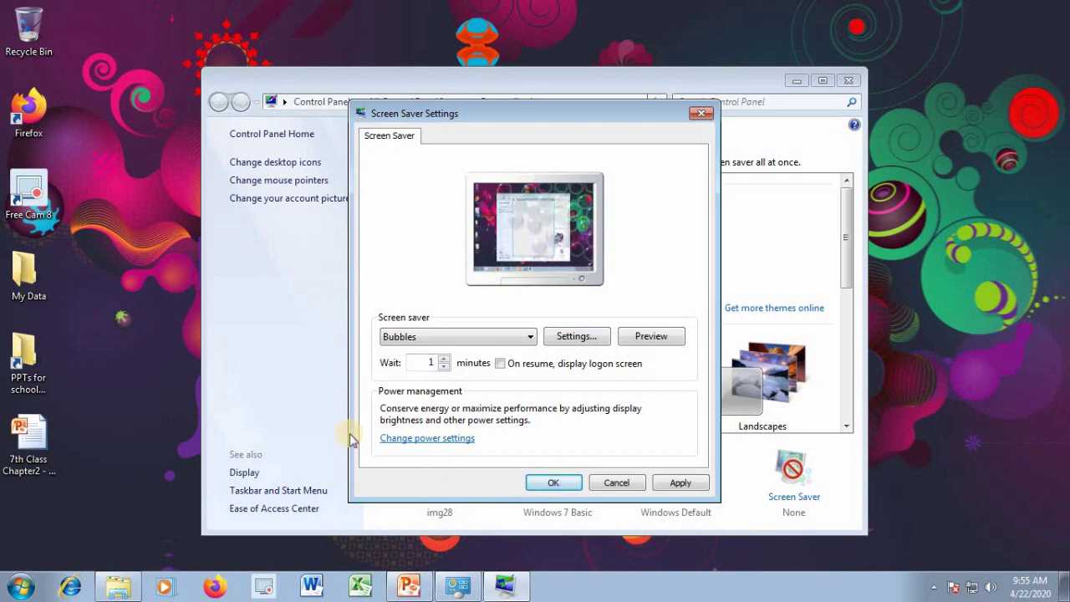
Set the screen saver to Ribbons after previewing it full screen, and close the Personalization window
left_click(422, 338)
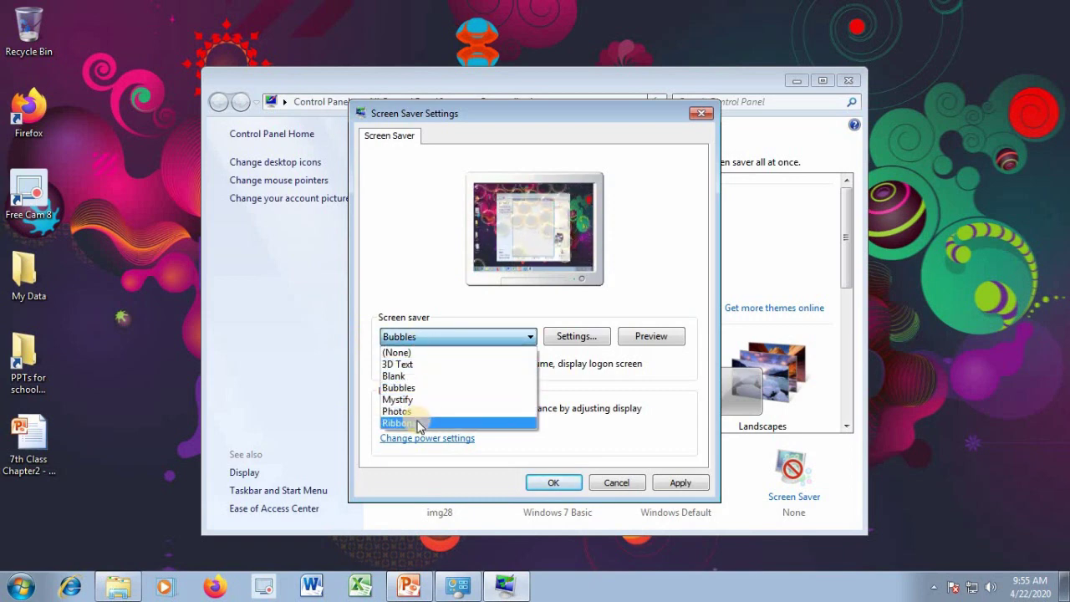
left_click(420, 424)
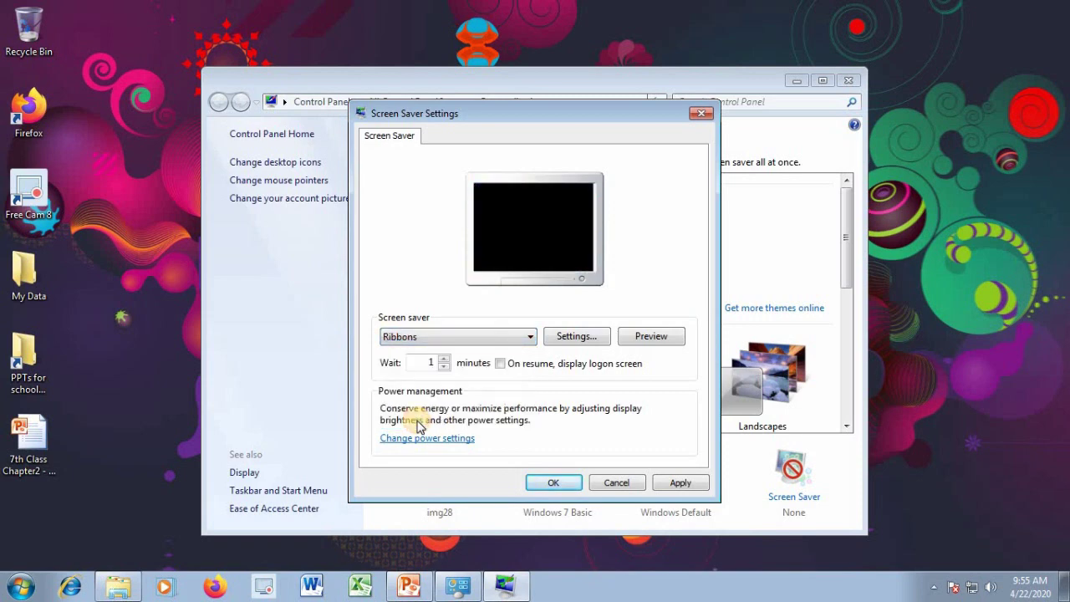
left_click(668, 337)
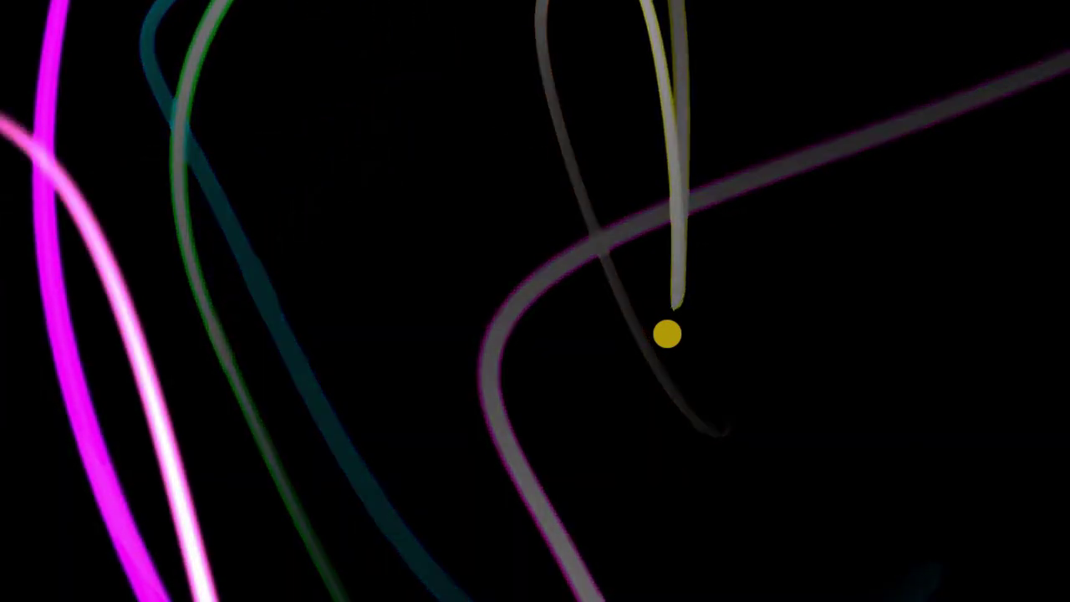
mouse_move(390, 322)
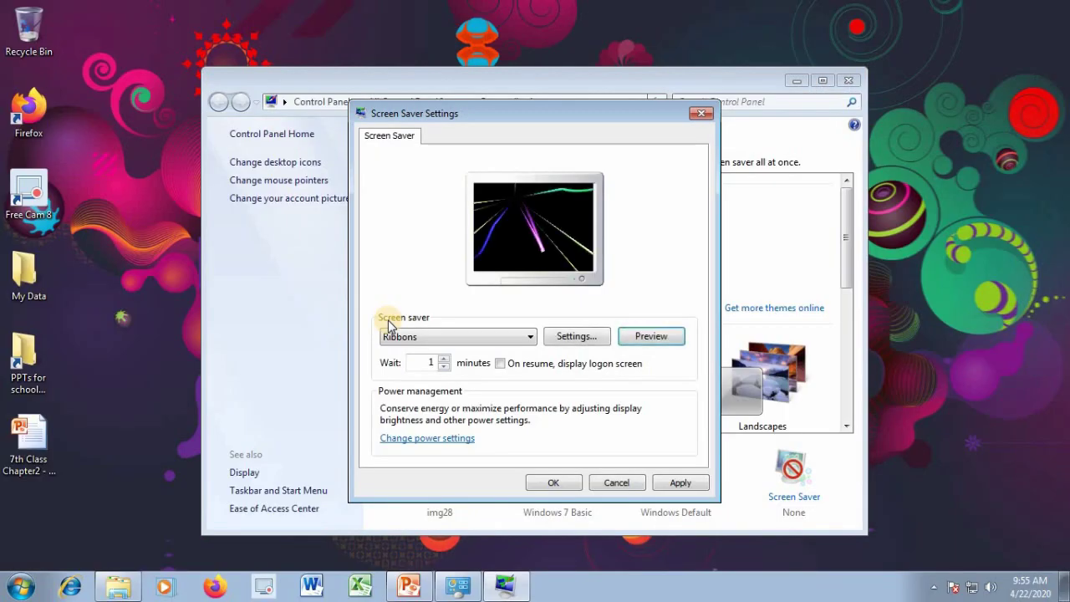
left_click(551, 483)
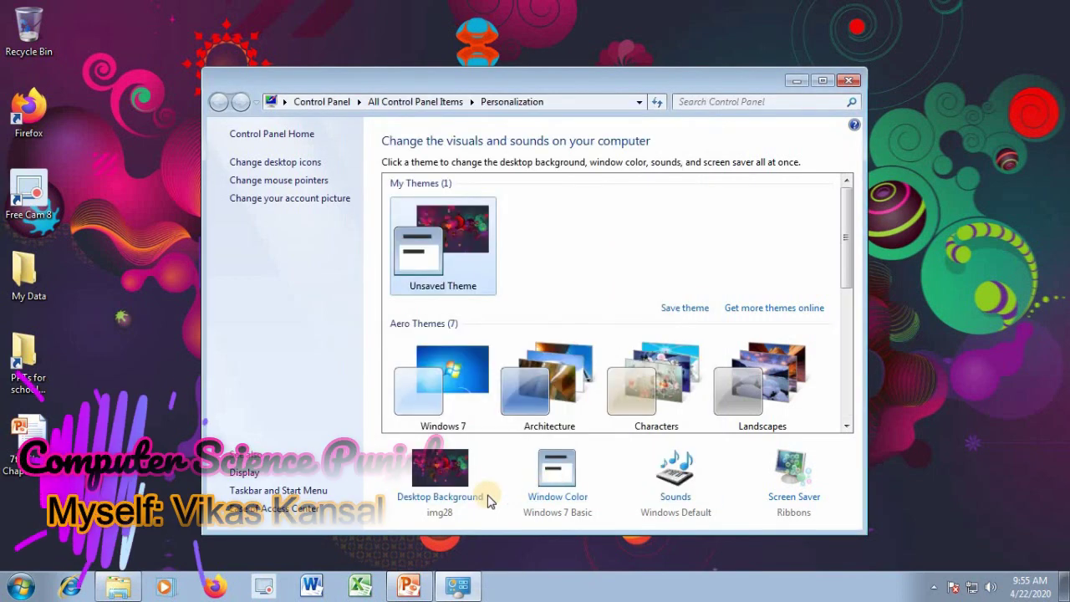
left_click(849, 81)
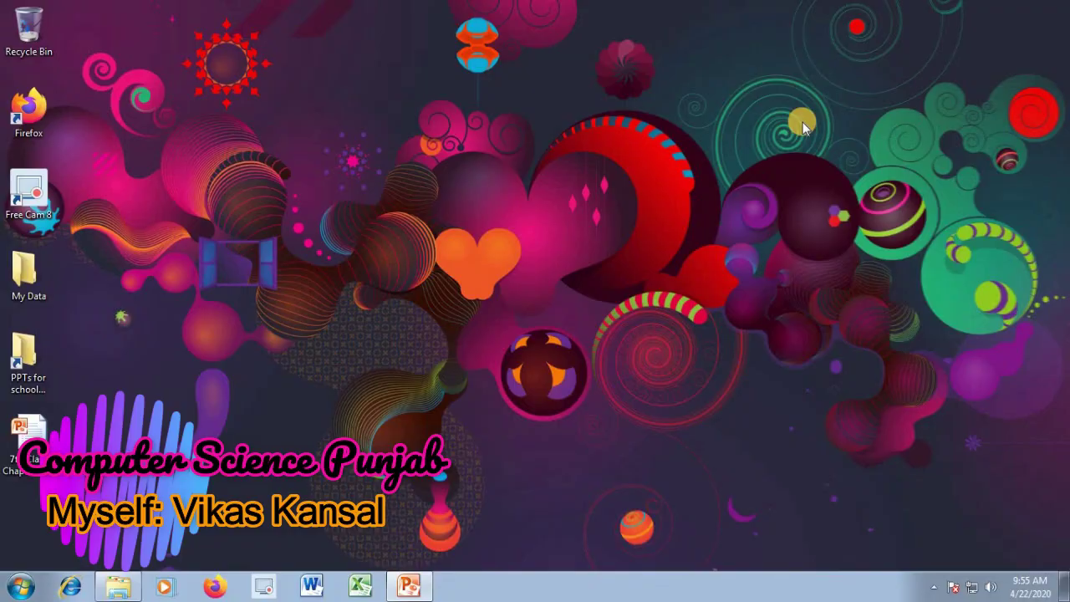